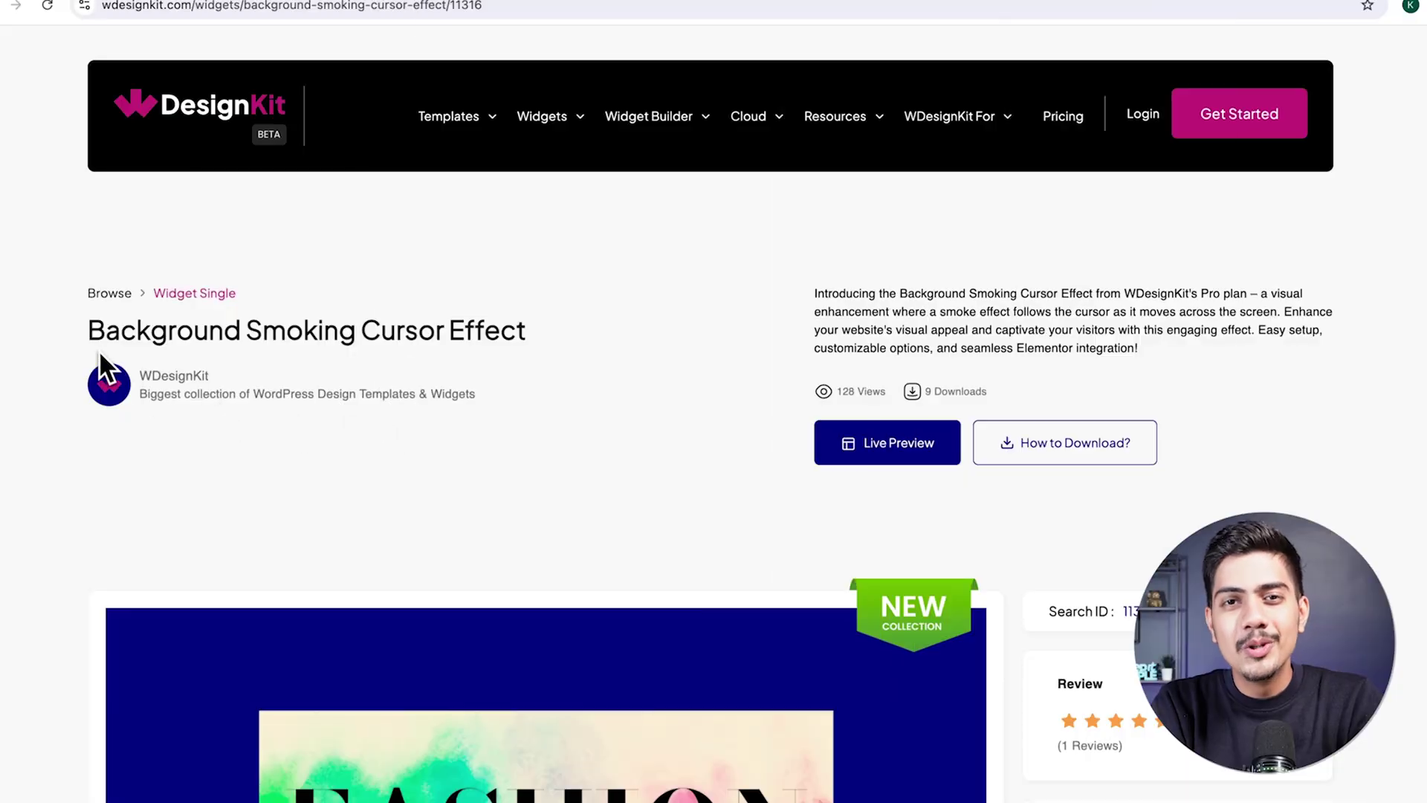
- Highlight the Background Smoking Cursor Effect title and browse the Templates, Widgets and WDesignKit For menus
drag(87, 337, 545, 345)
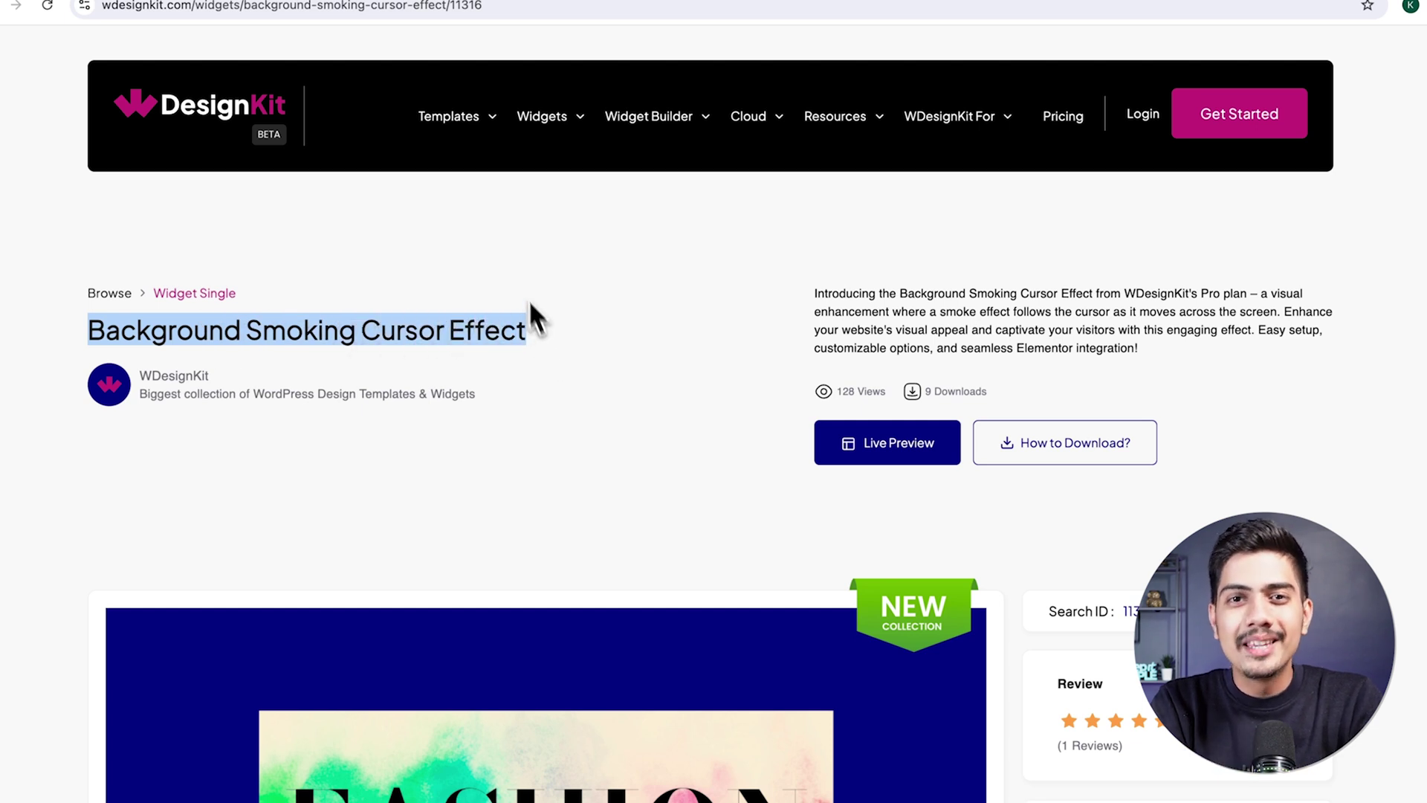
mouse_move(487, 131)
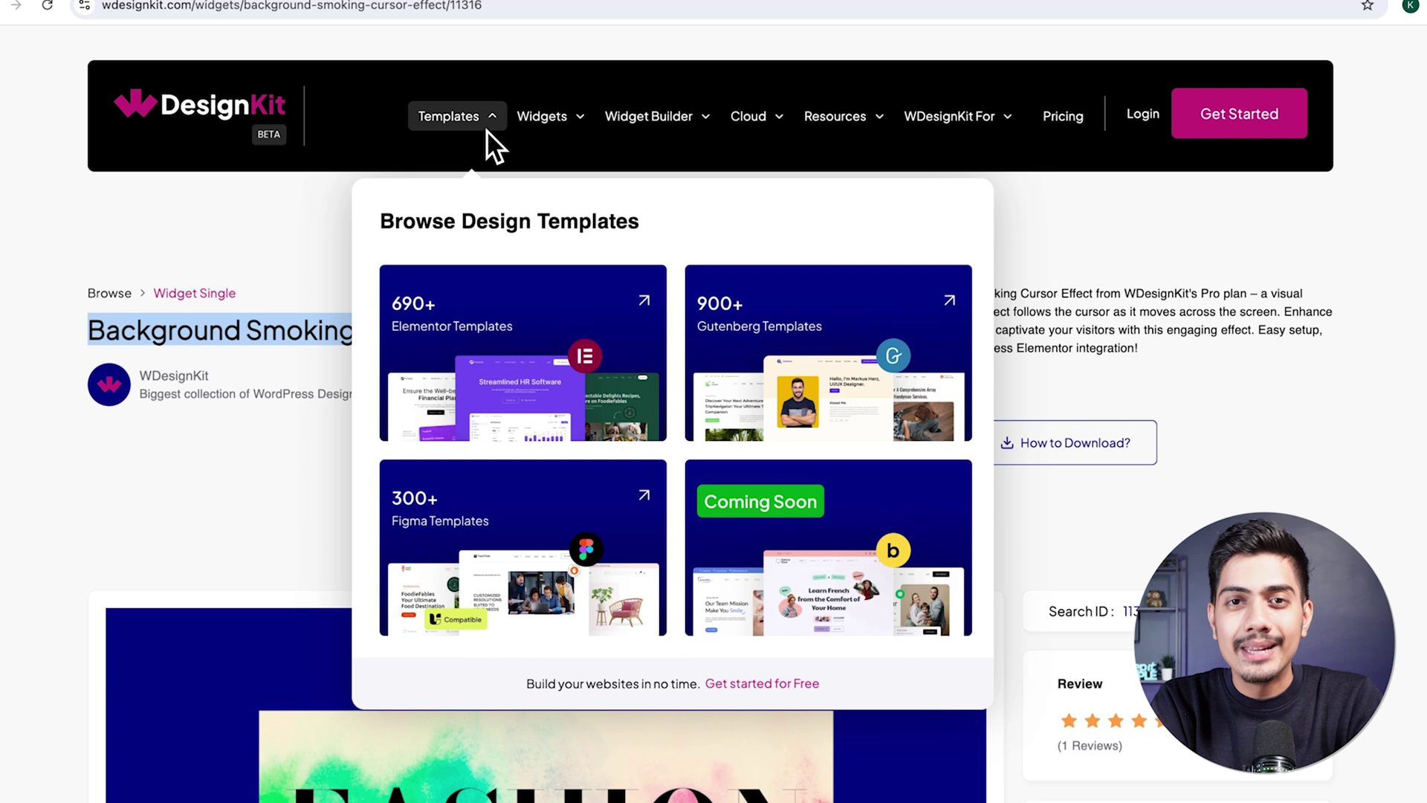
mouse_move(575, 135)
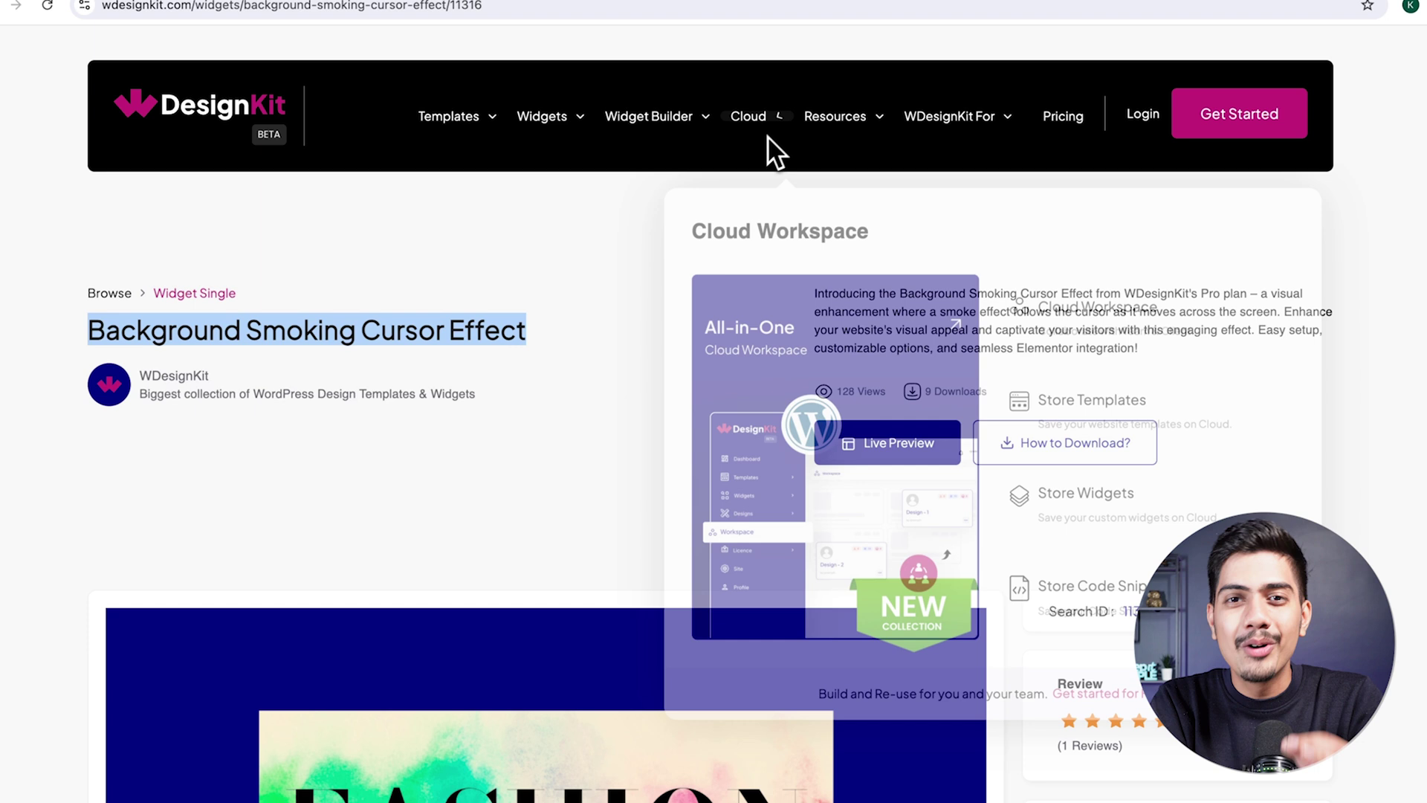
mouse_move(1005, 128)
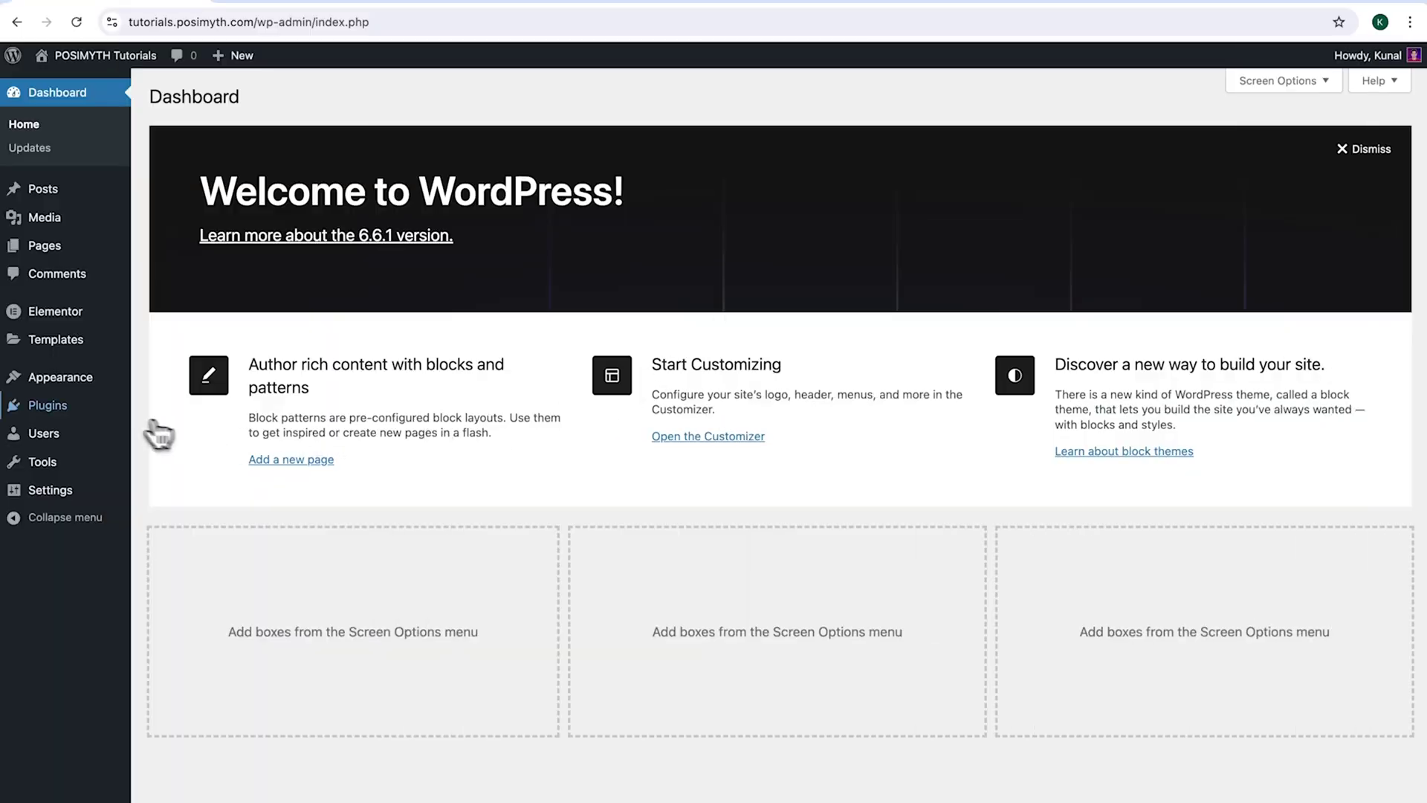
mouse_move(88, 418)
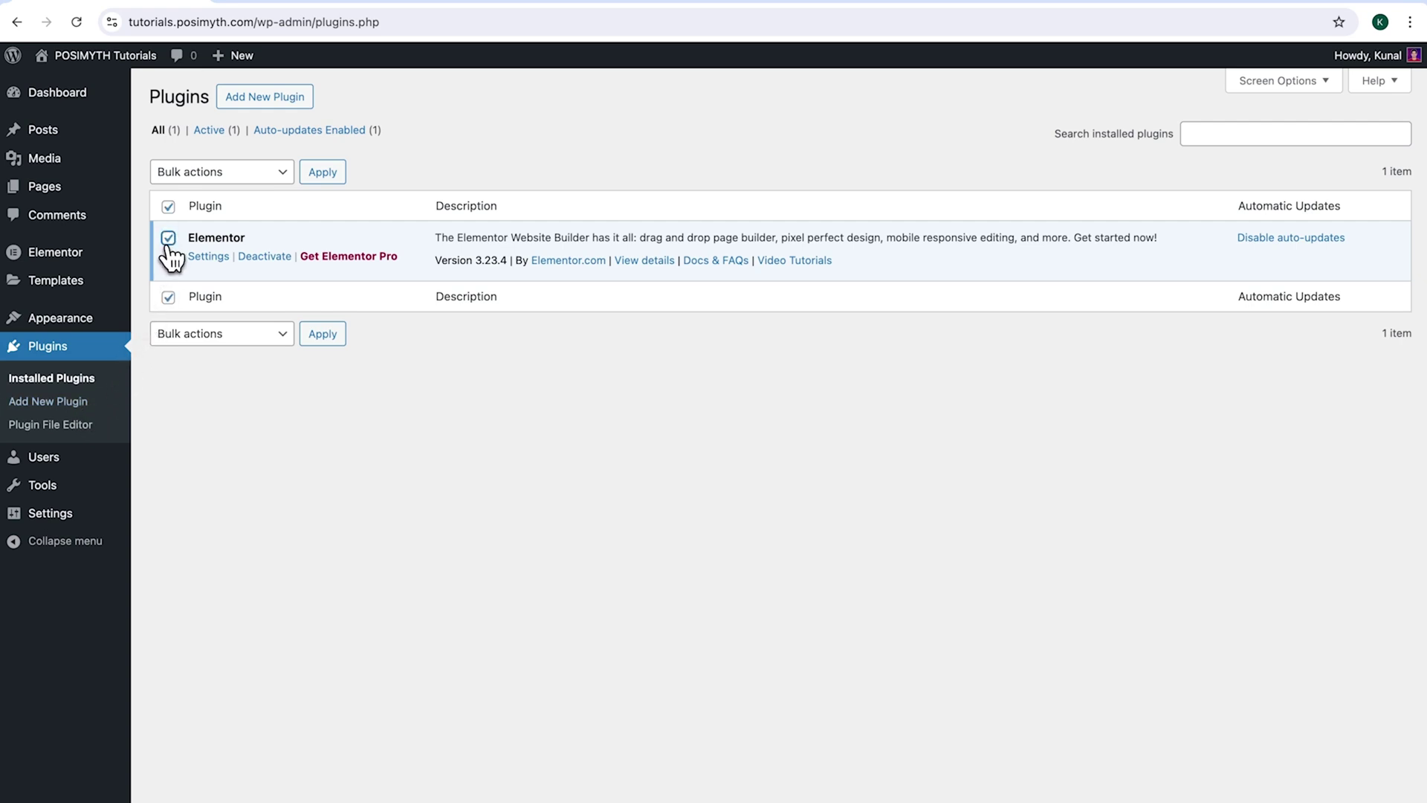
- Install and activate the WDesignKit plugin from the plugin directory
click(268, 102)
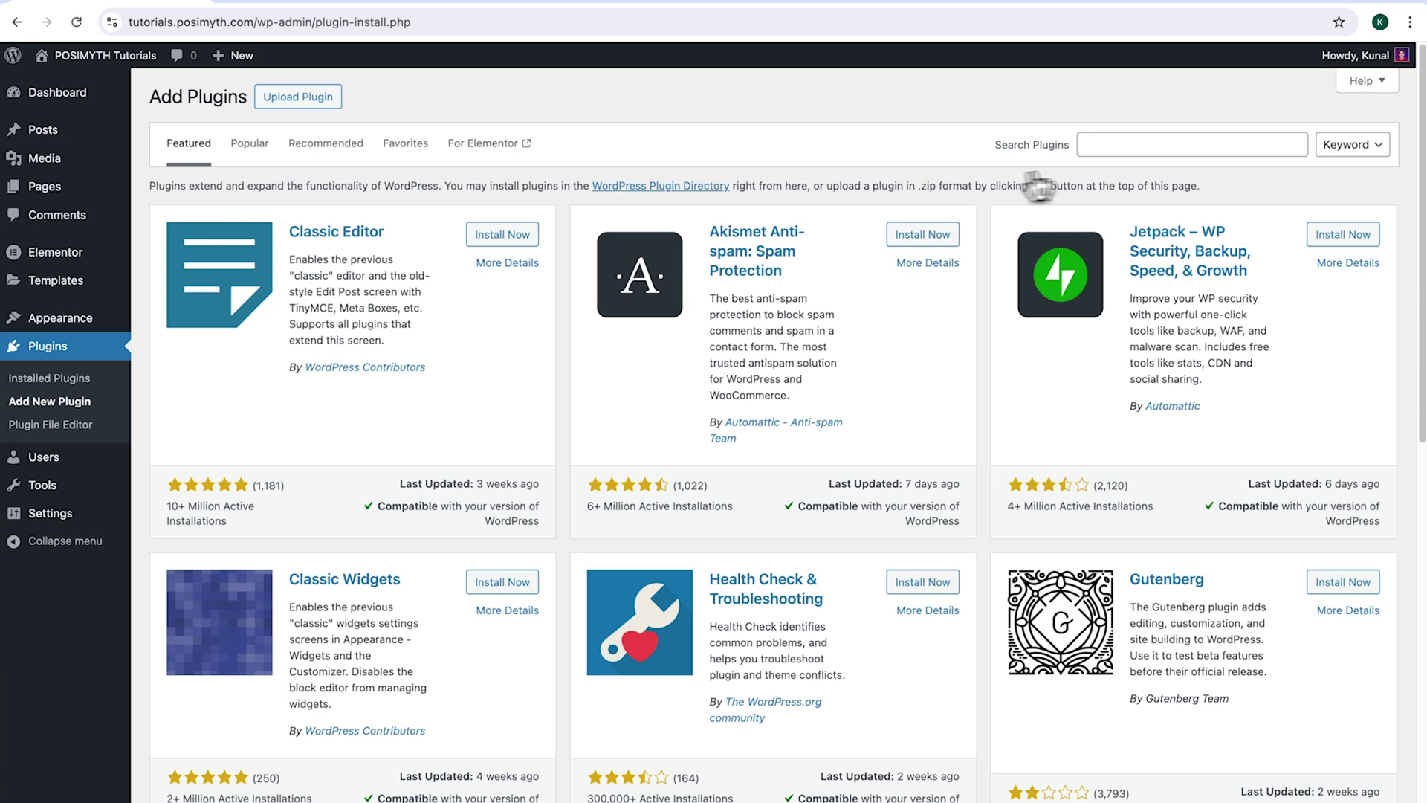
click(1107, 145)
text(wdesignkit)
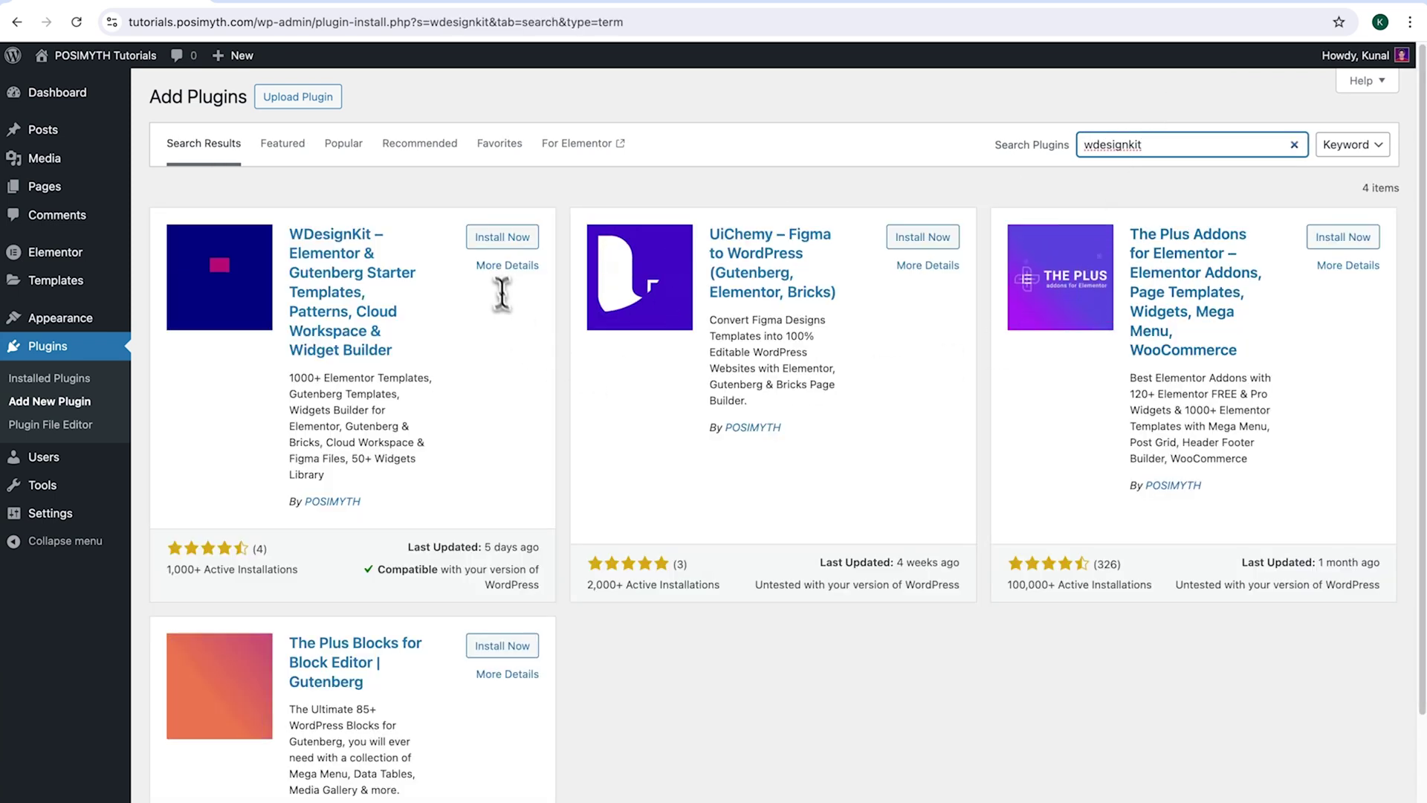
click(495, 240)
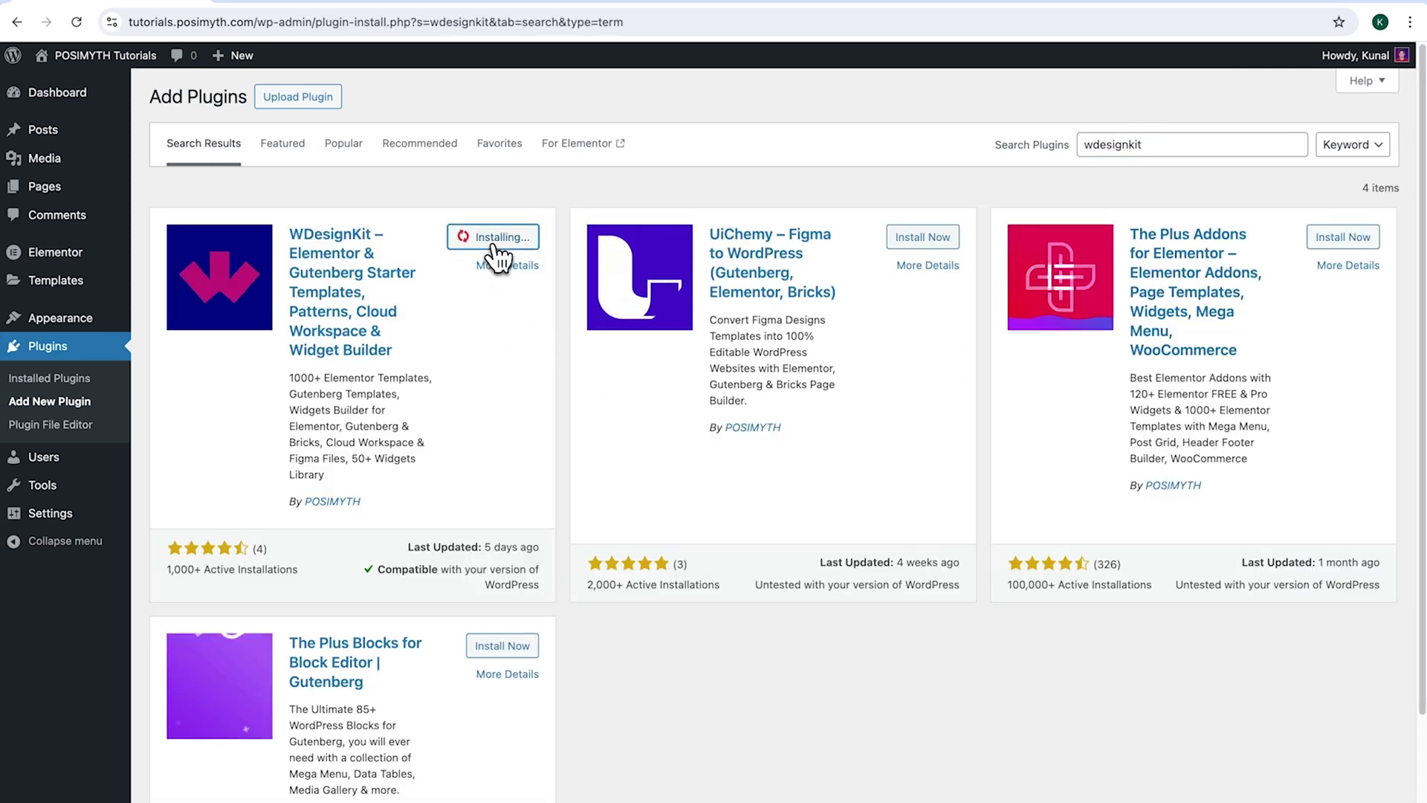
click(496, 246)
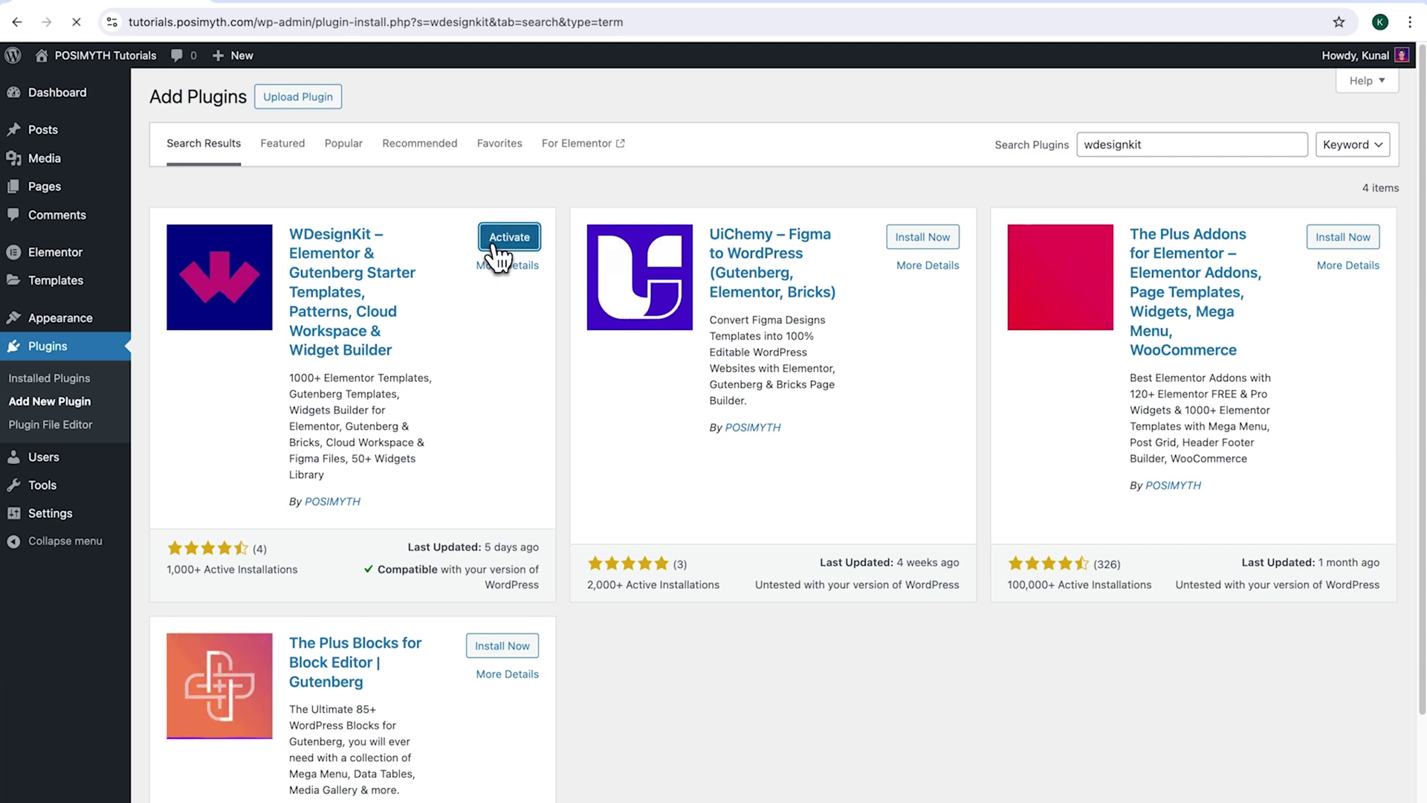
- Confirm Nexter is the active theme, then go to the WDesignKit dashboard
click(92, 327)
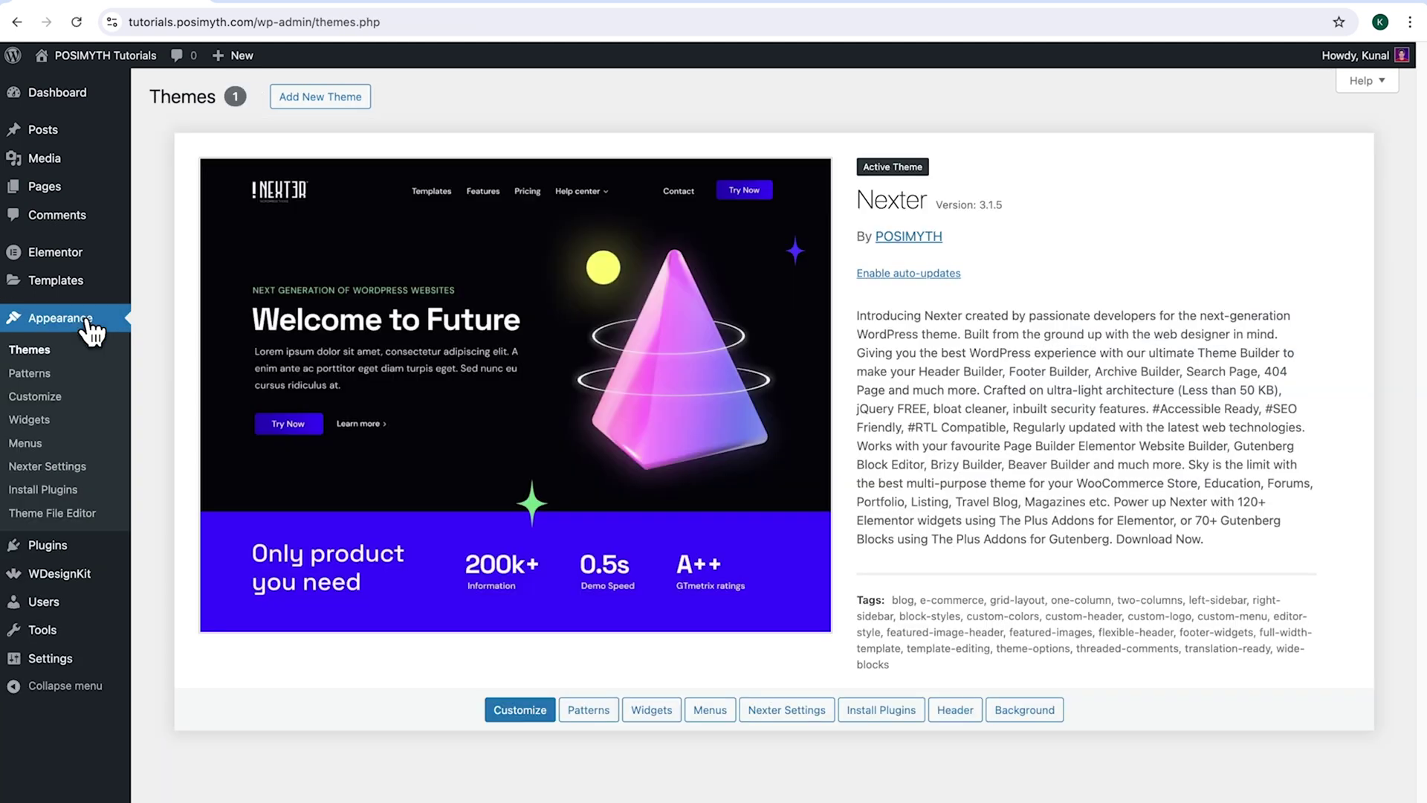
drag(850, 213, 929, 203)
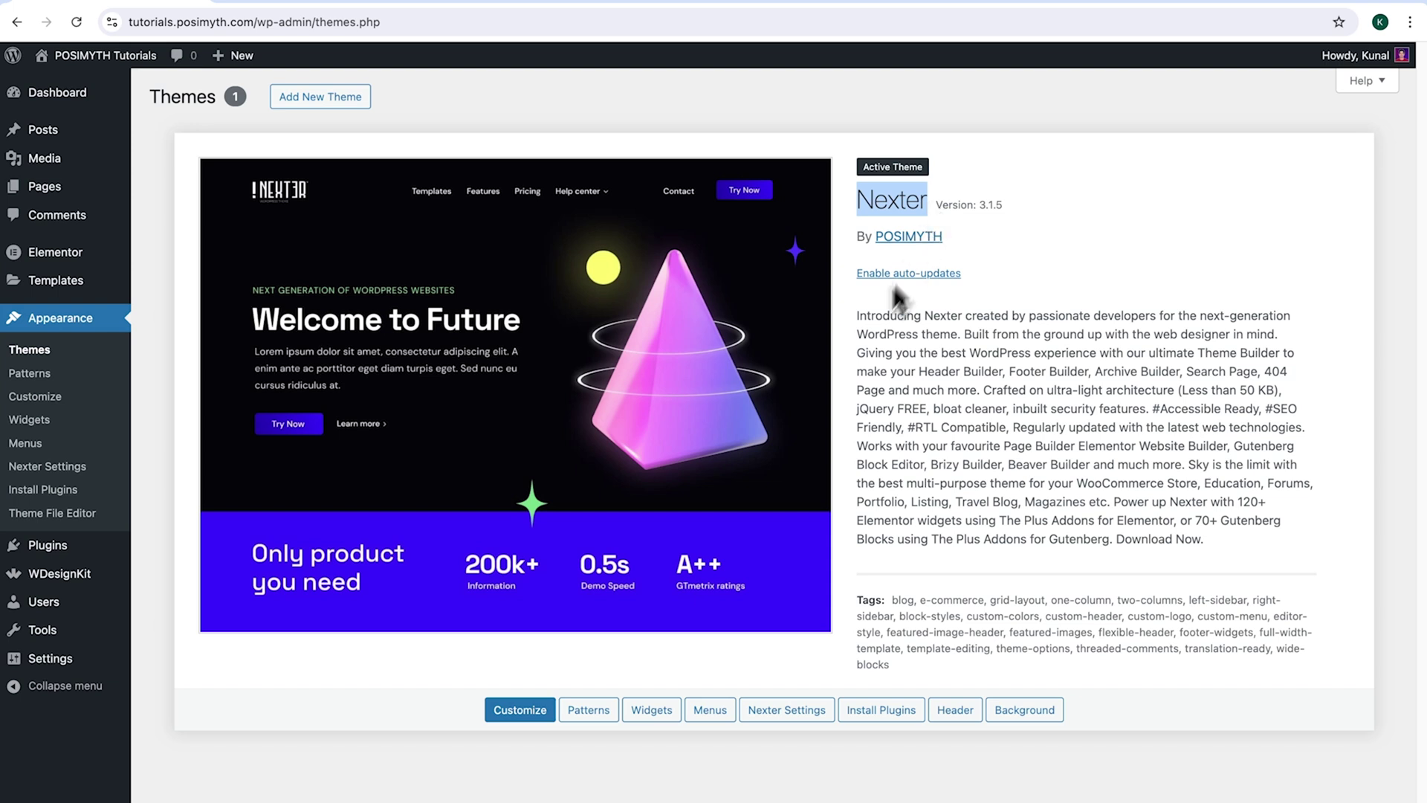
click(92, 583)
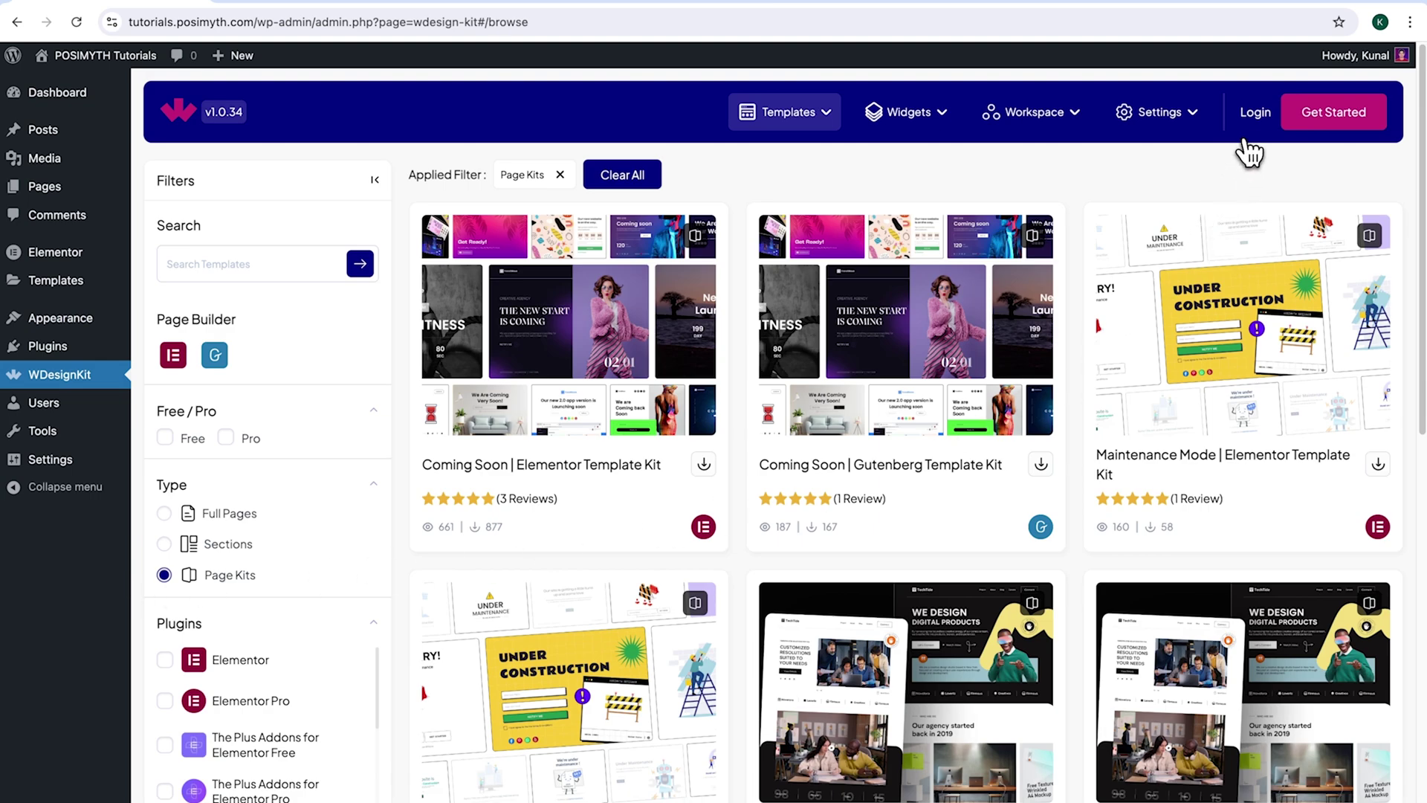
- Log in to the WDesignKit account with Google after checking the sign-up form
click(1255, 113)
drag(1078, 630, 1167, 654)
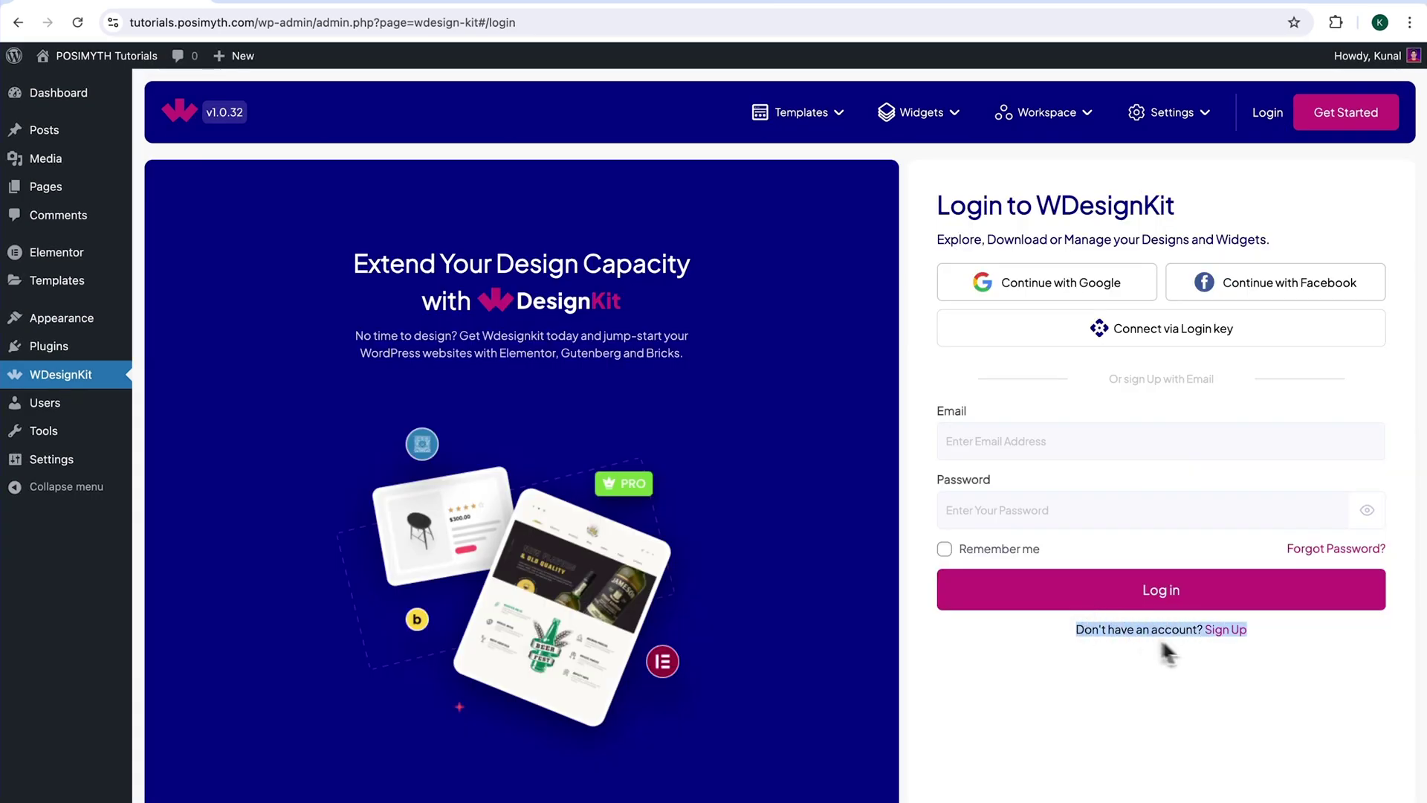
click(1227, 633)
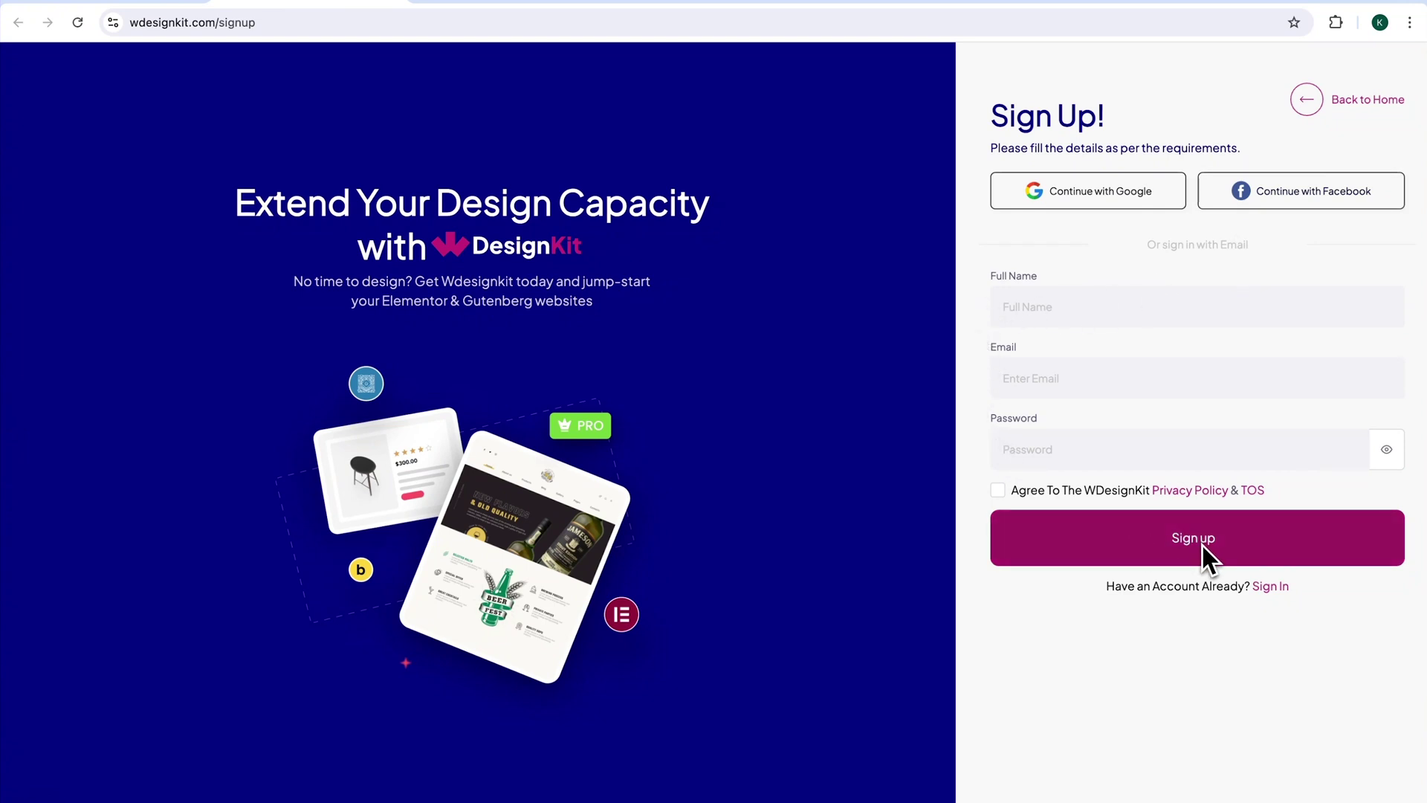
click(1269, 587)
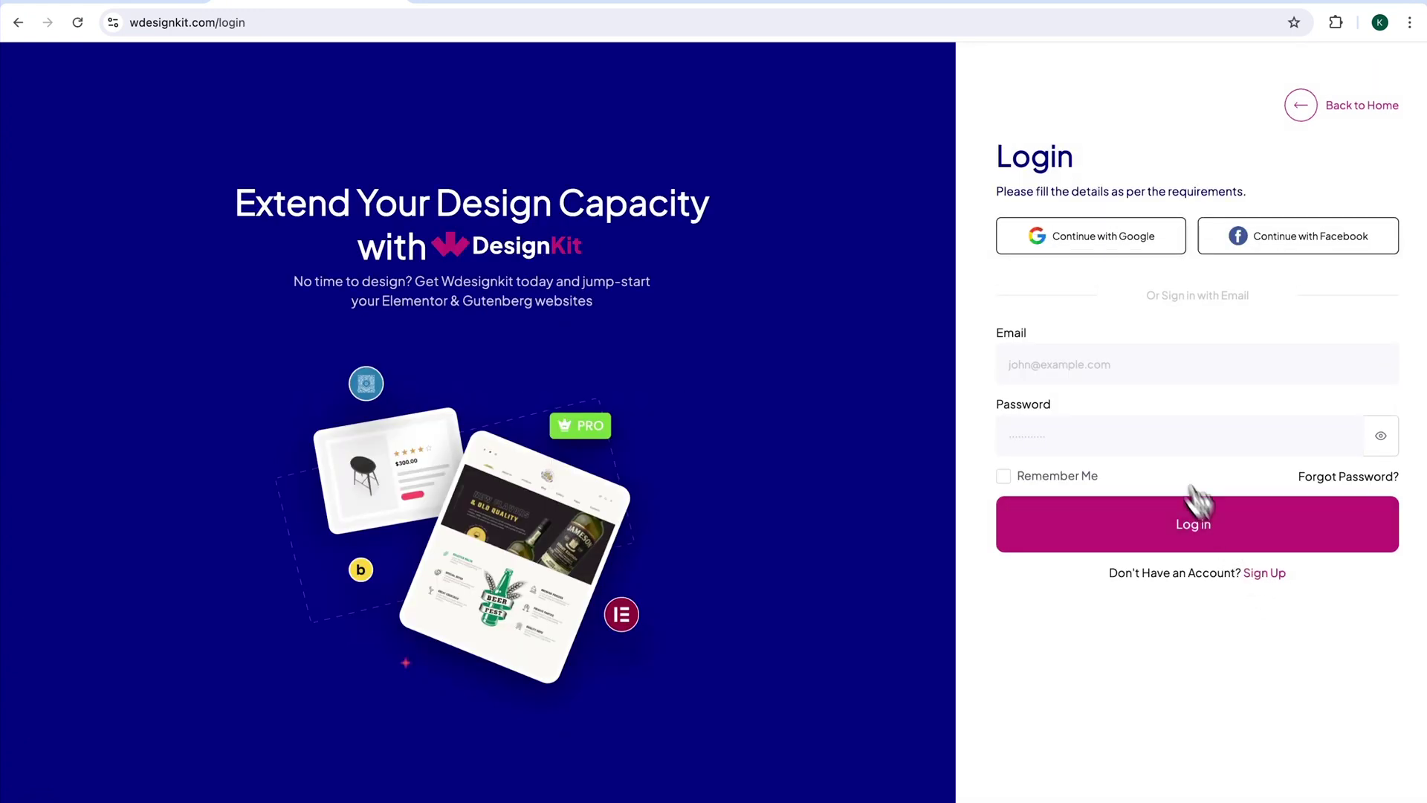
click(1082, 250)
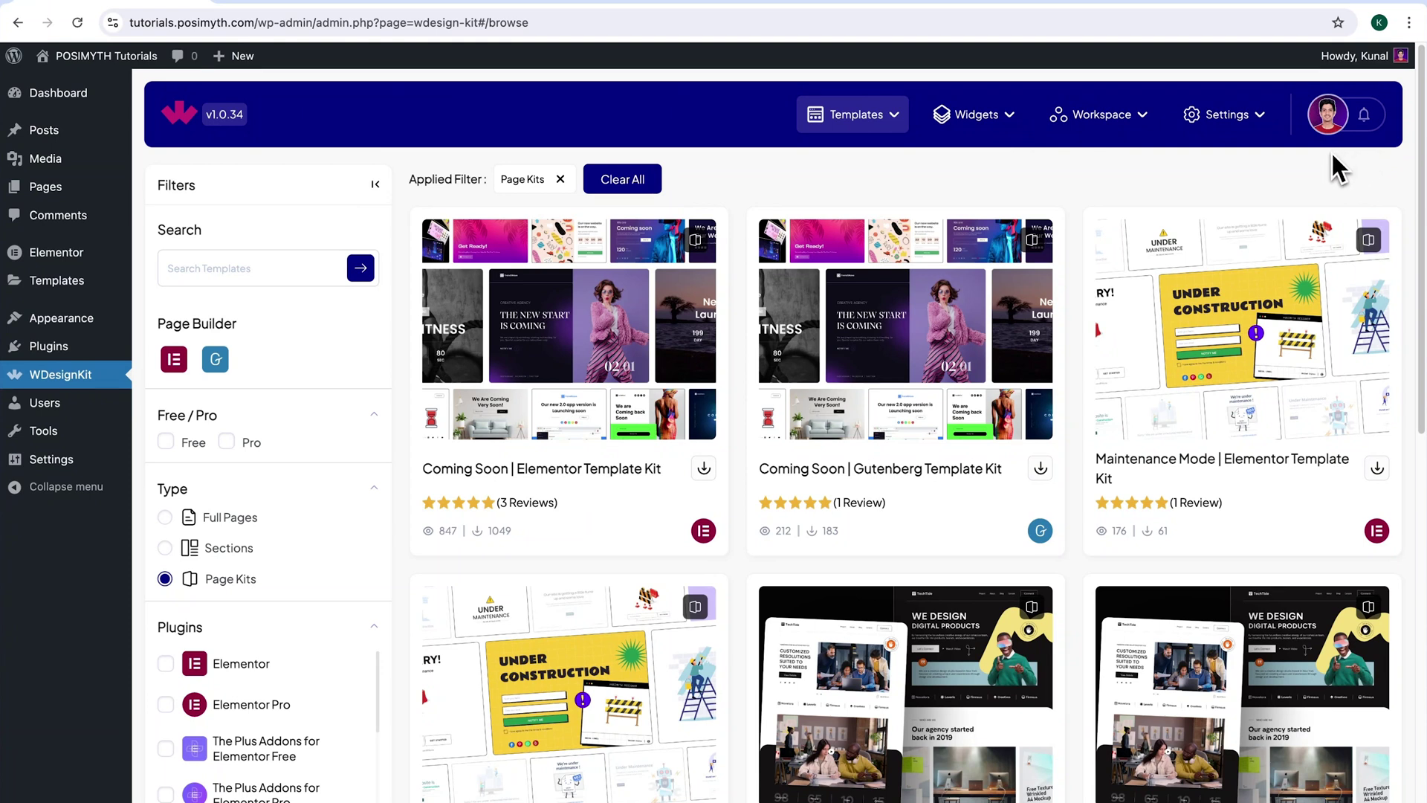
- Search Browse Widgets for 'Smoking Cursor' to find the Background Smoking Cursor Effect widget
click(1019, 134)
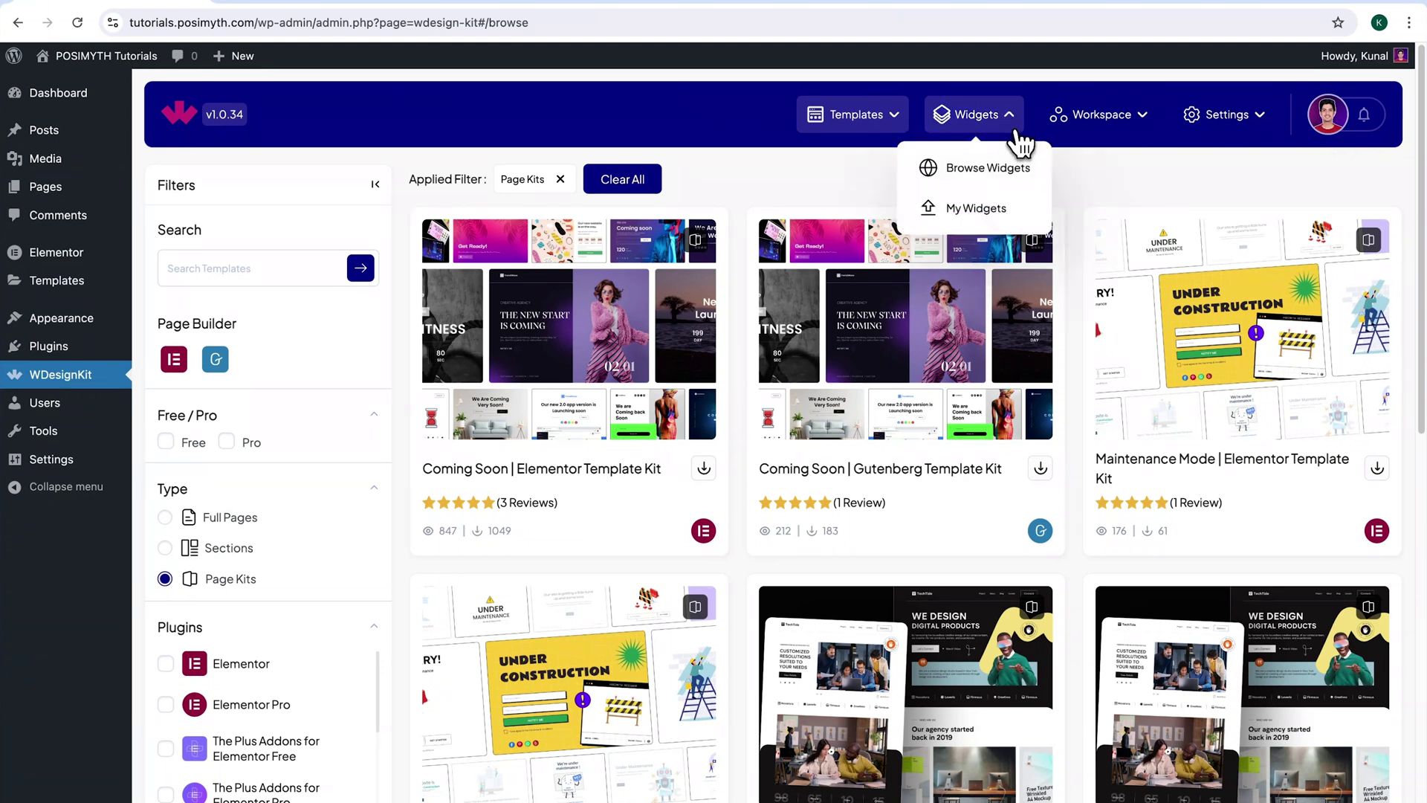
click(982, 179)
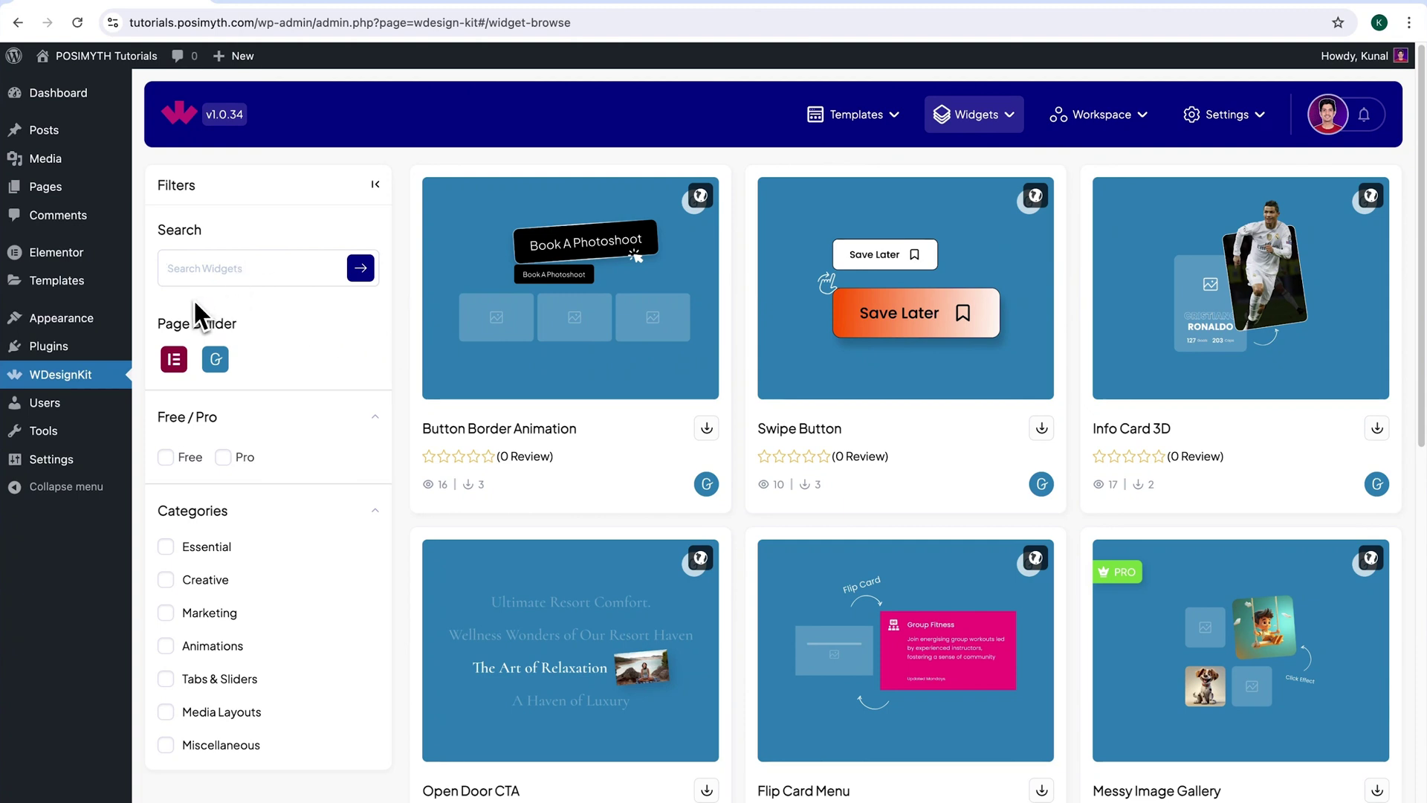
click(361, 269)
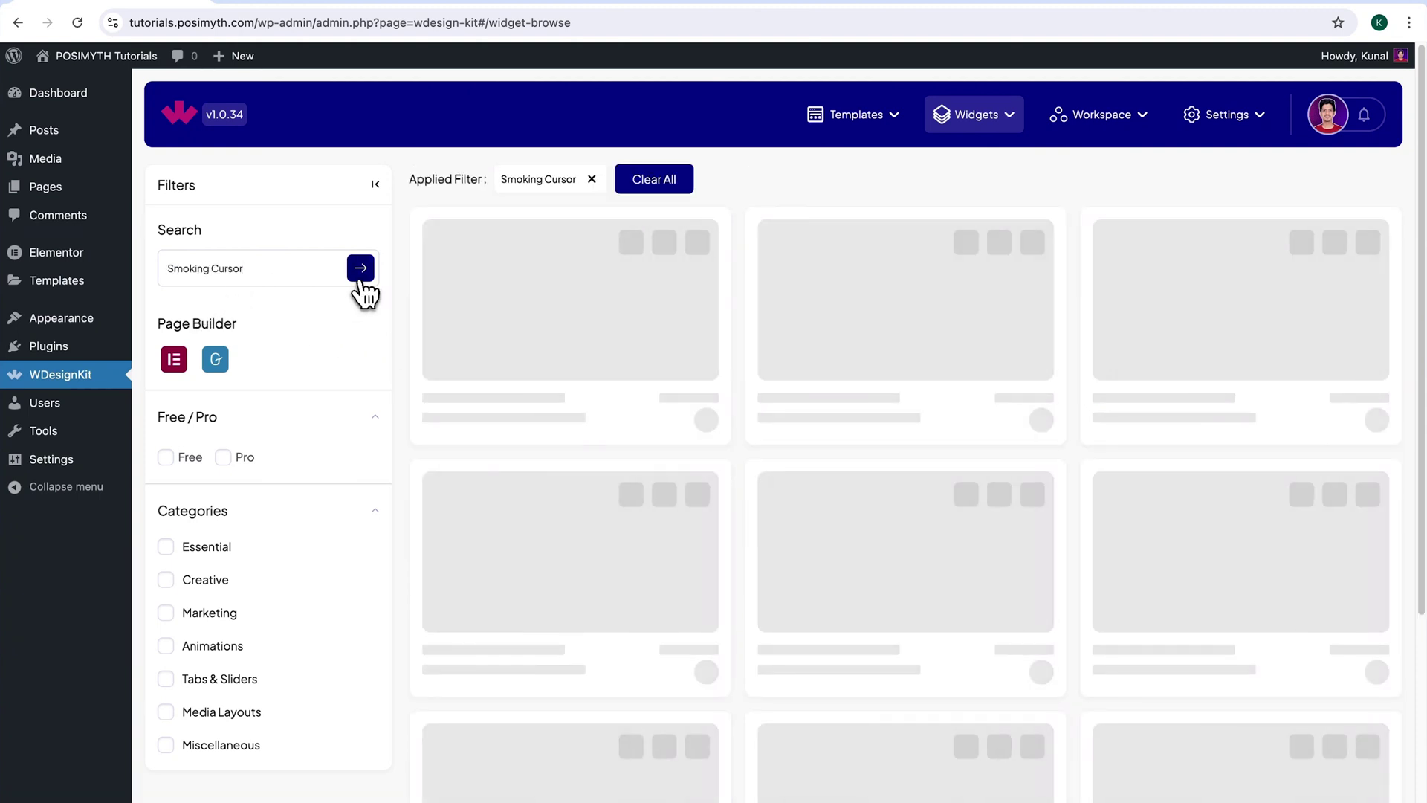
drag(424, 474, 597, 506)
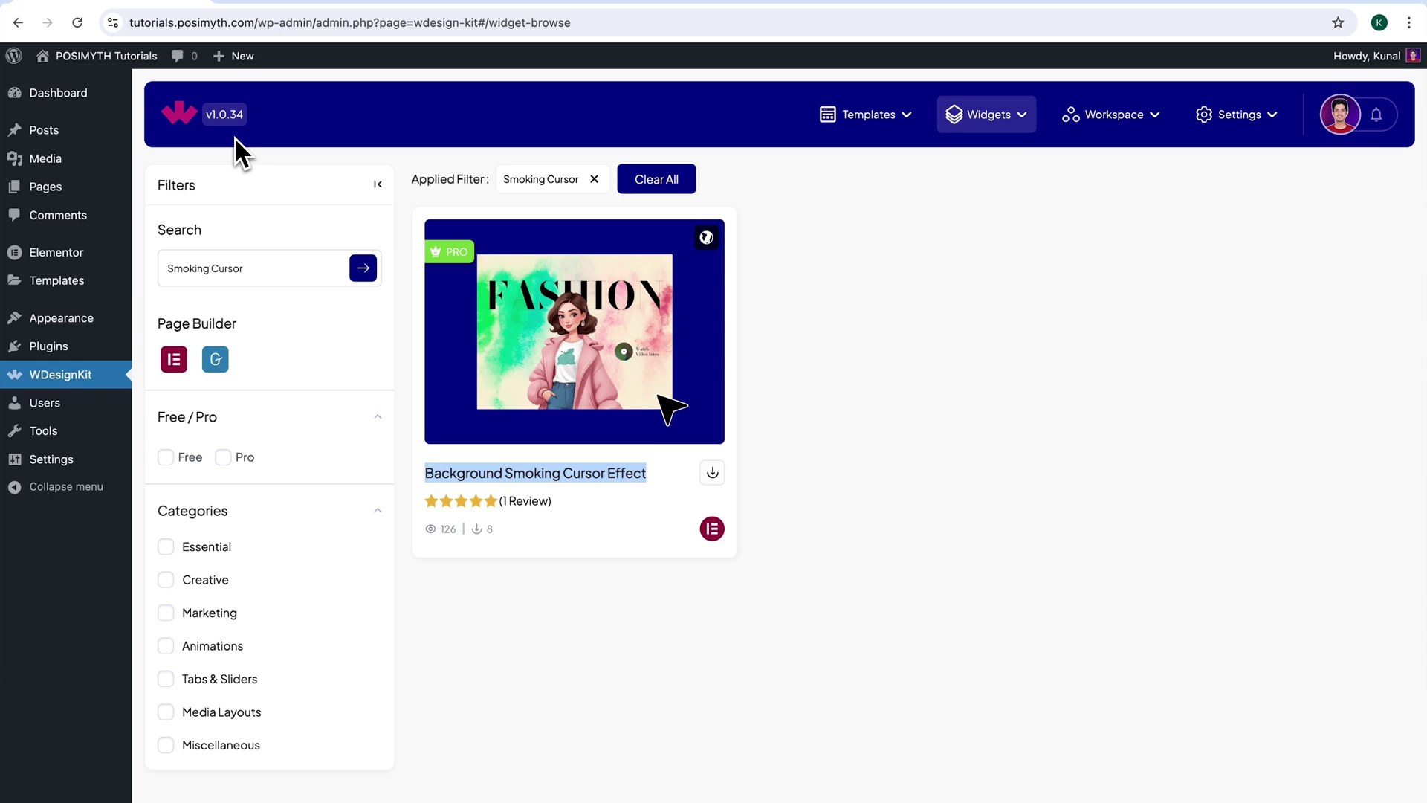
click(77, 349)
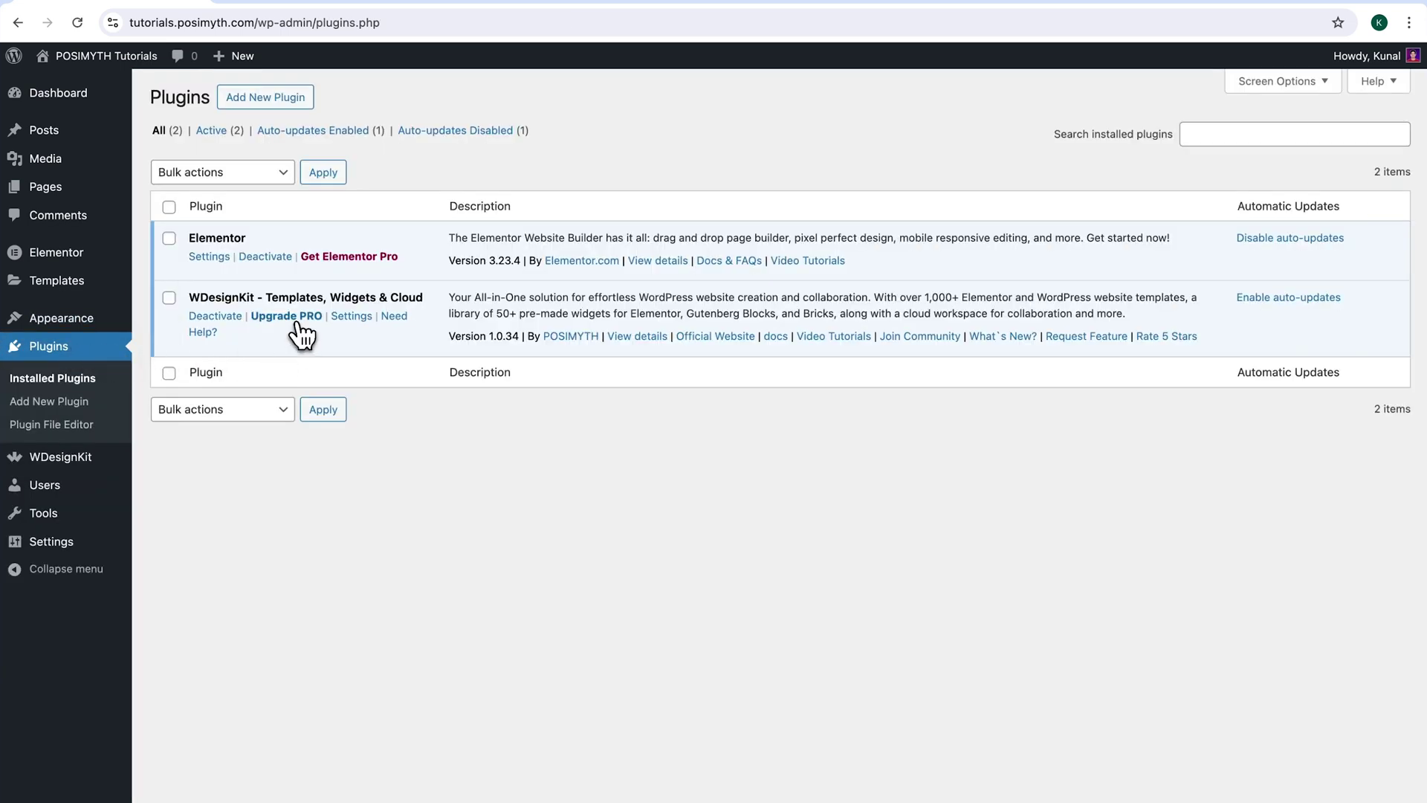
- Review the WDesignKit Pro pricing: $299 Lifetime deal and Free, Starter, Professional, Studio plans
click(297, 324)
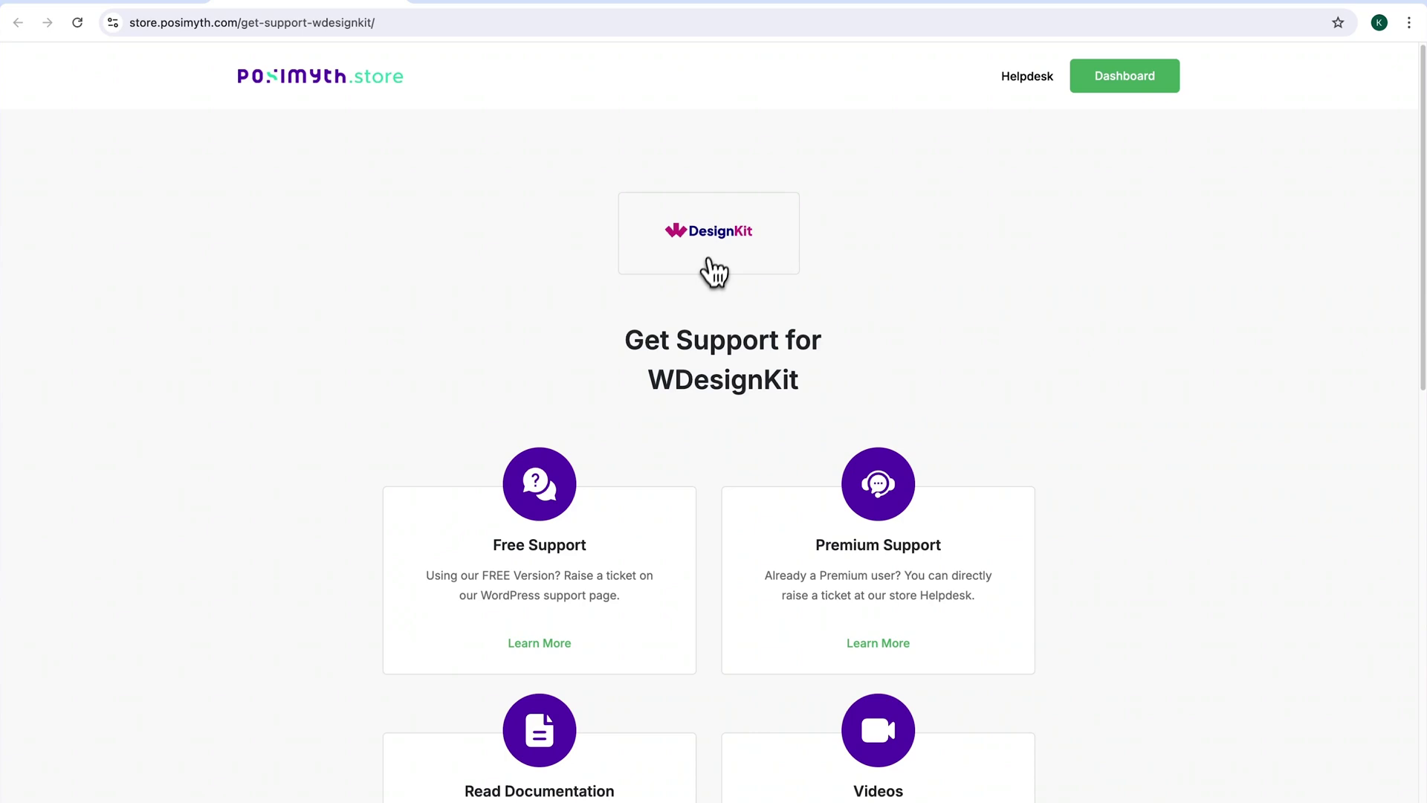
click(708, 272)
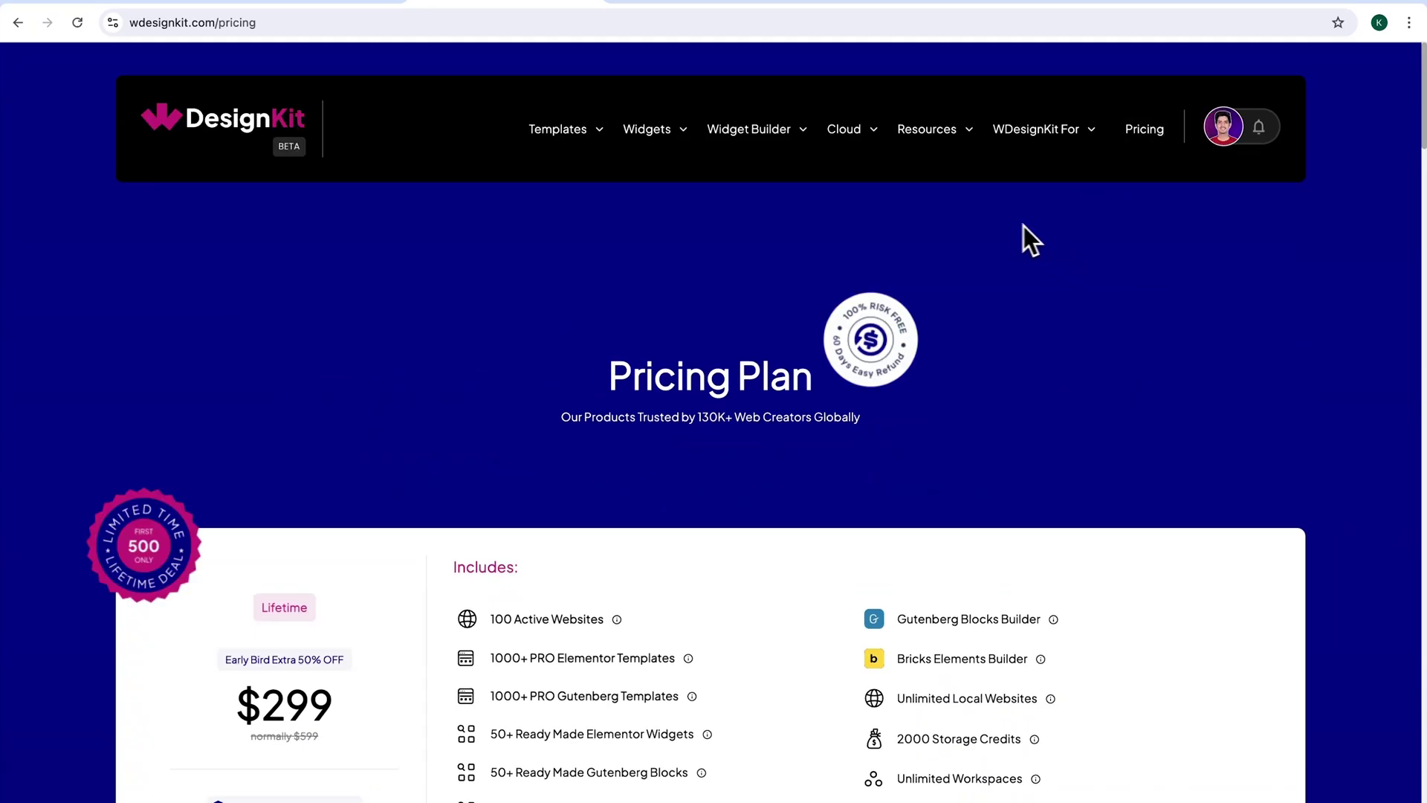
scroll(784, 271, down, 5)
drag(488, 177, 1019, 448)
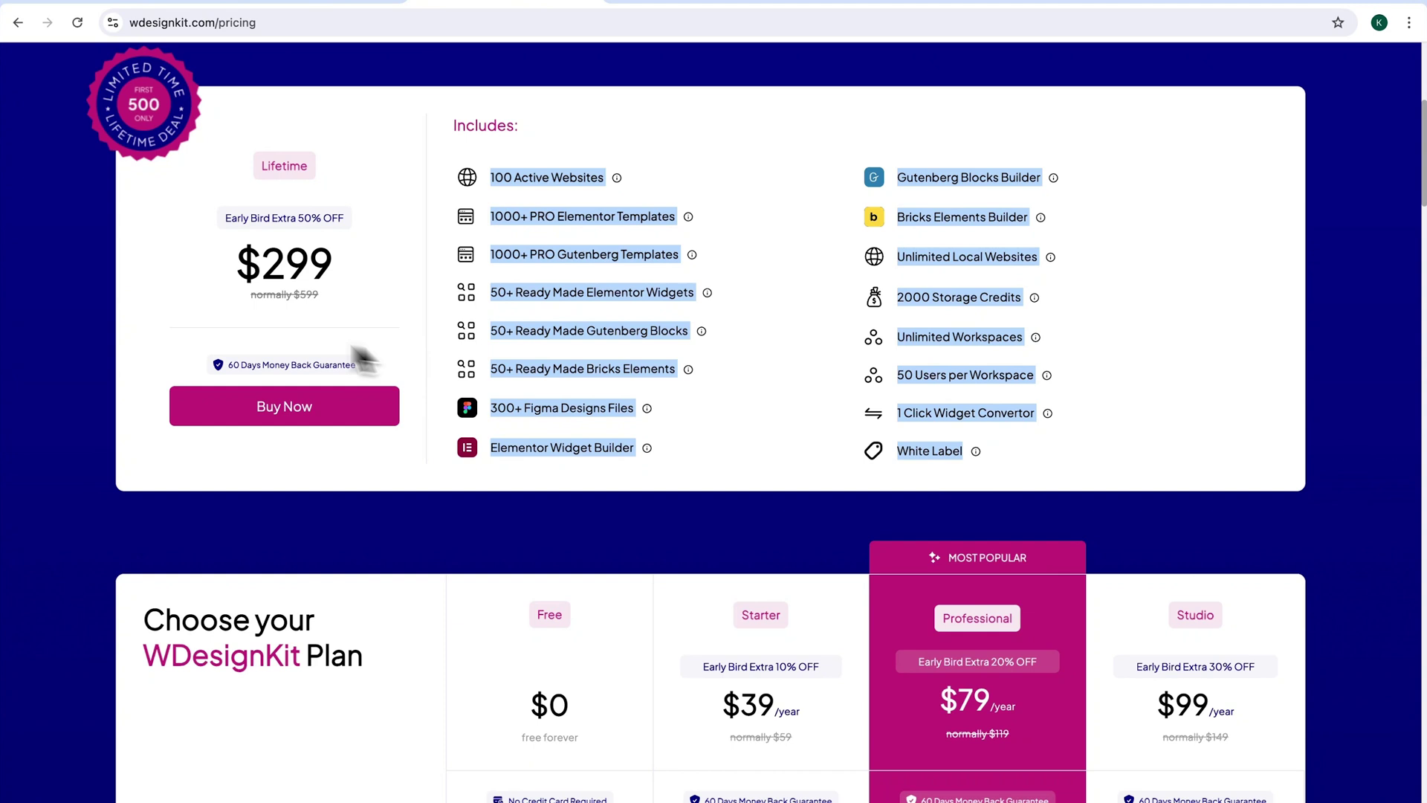
drag(1423, 176, 1423, 235)
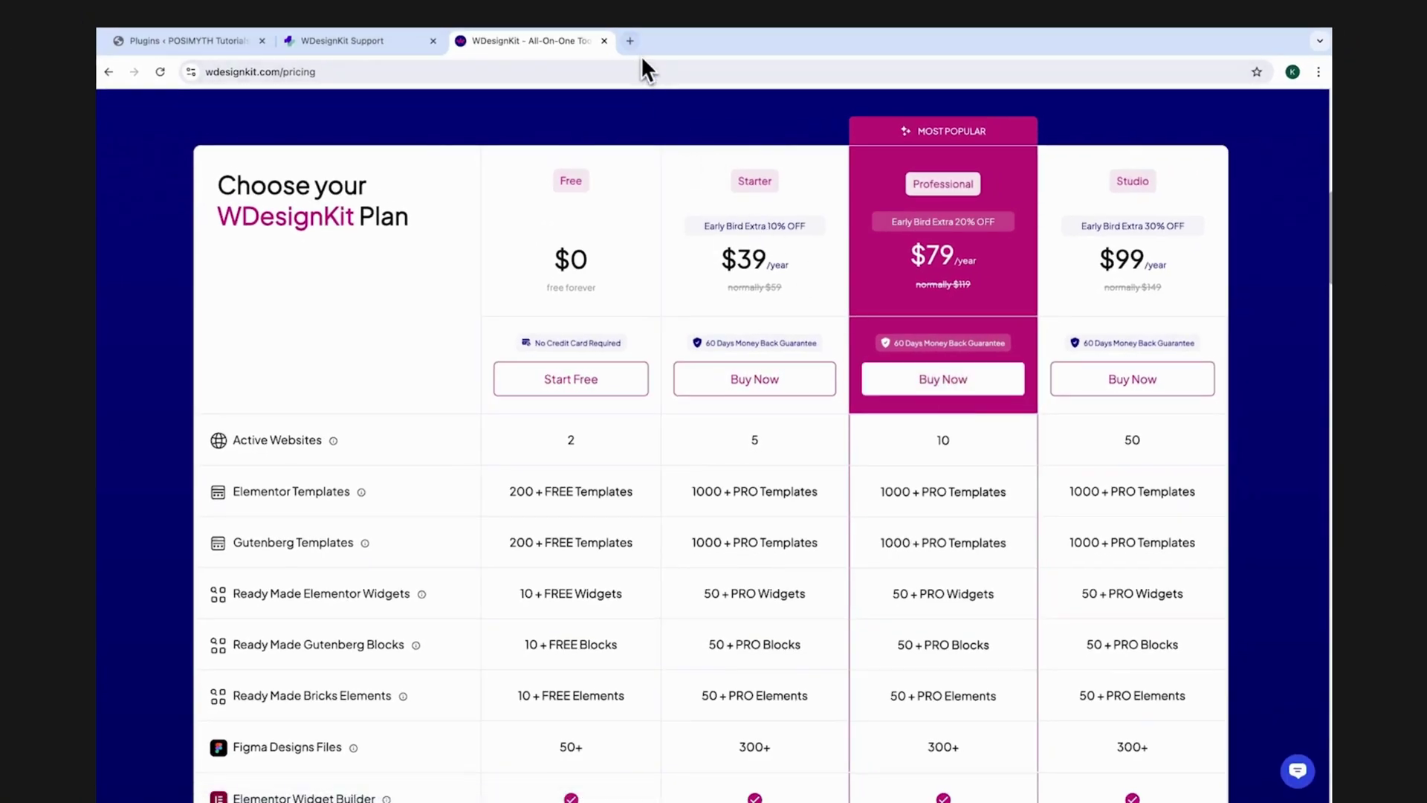
- Copy the WDesignKit licence key from store.posimyth.com/dashboard in a new tab
click(634, 43)
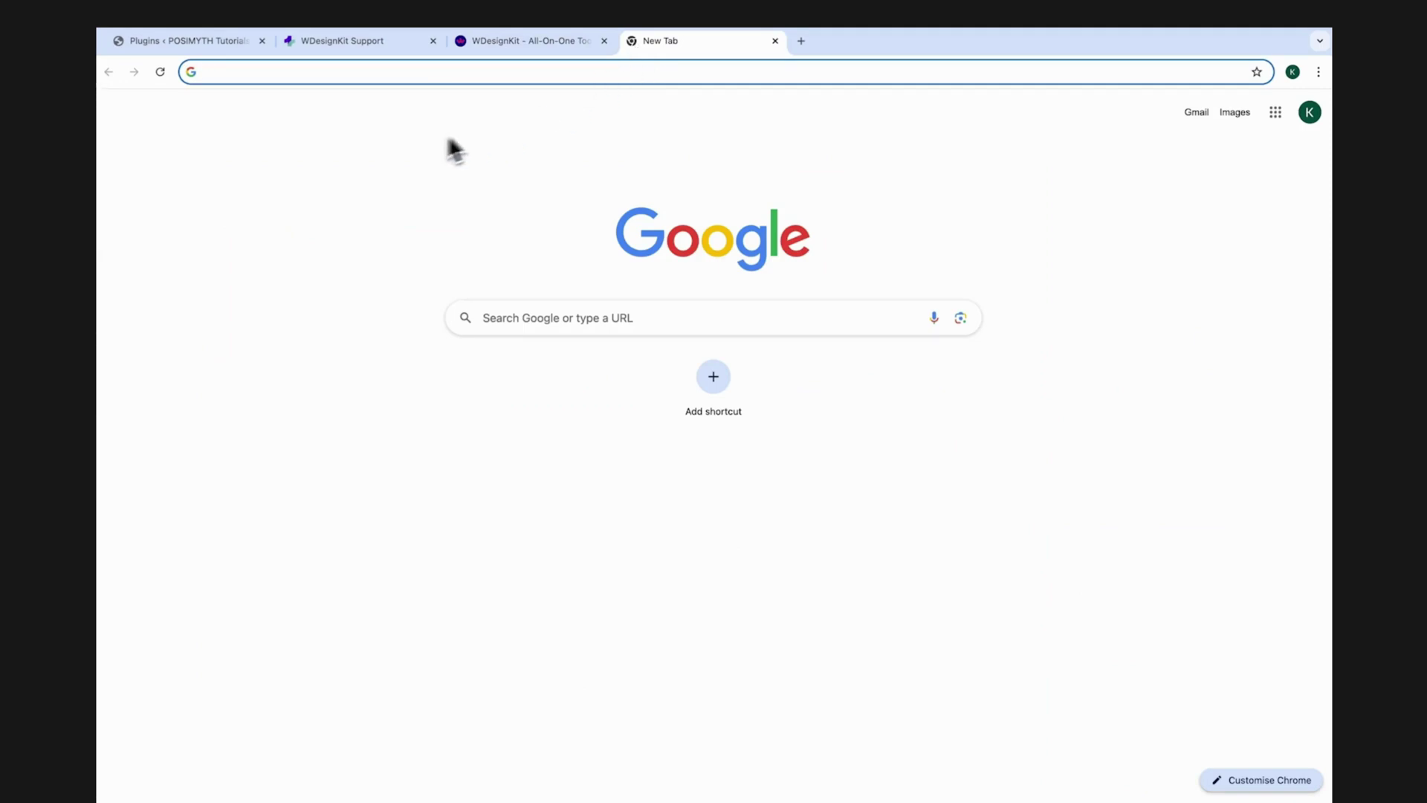
text(store.posimyth)
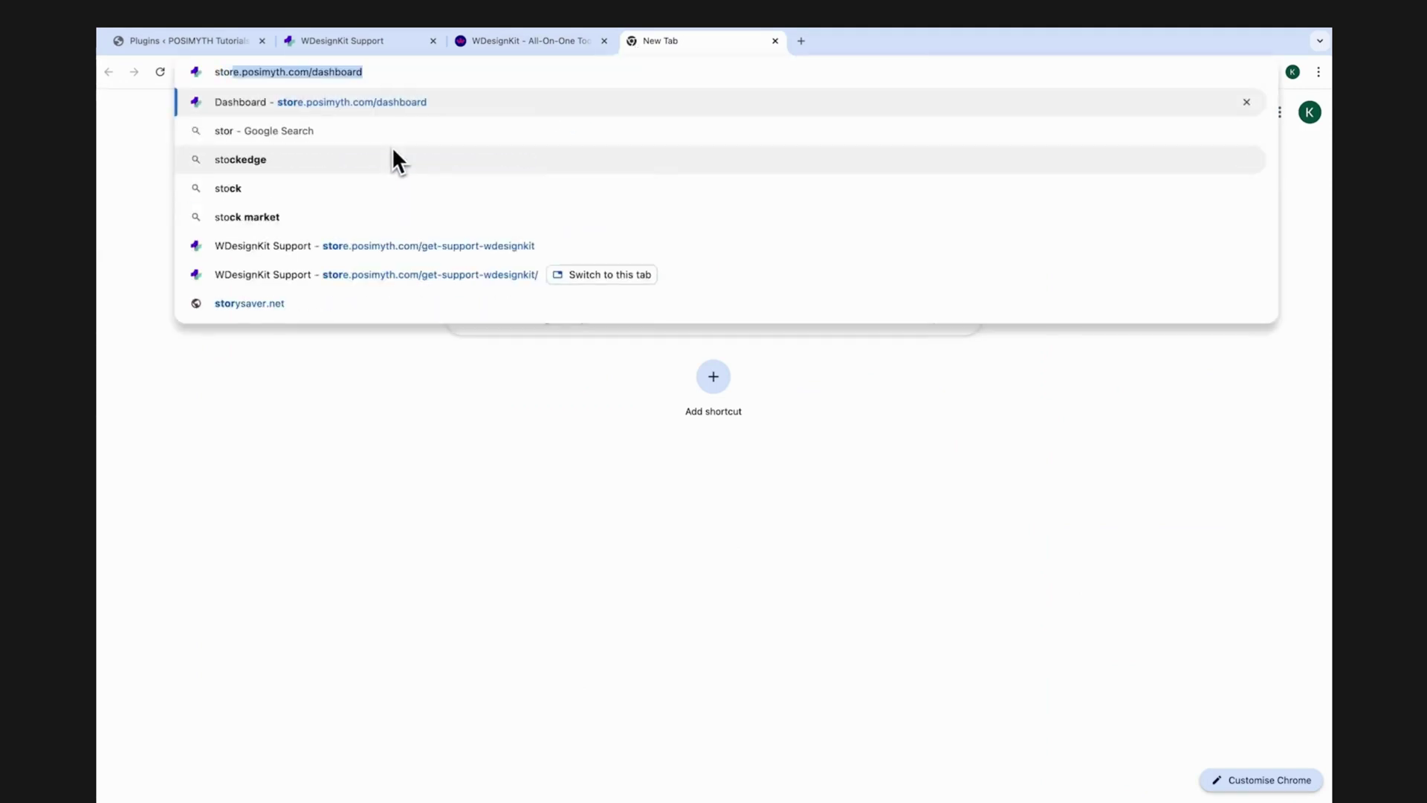
text(.com/dashboa)
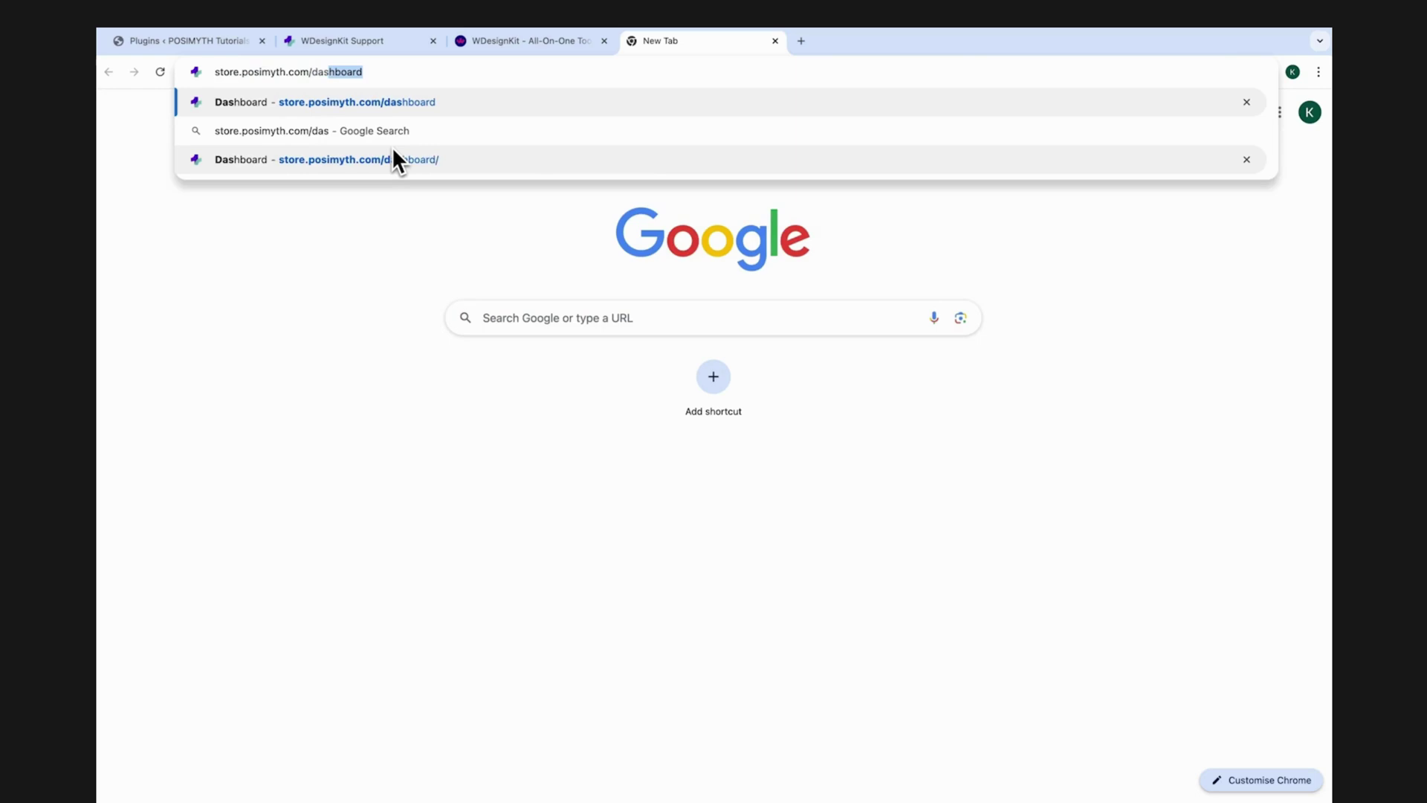
key(Return)
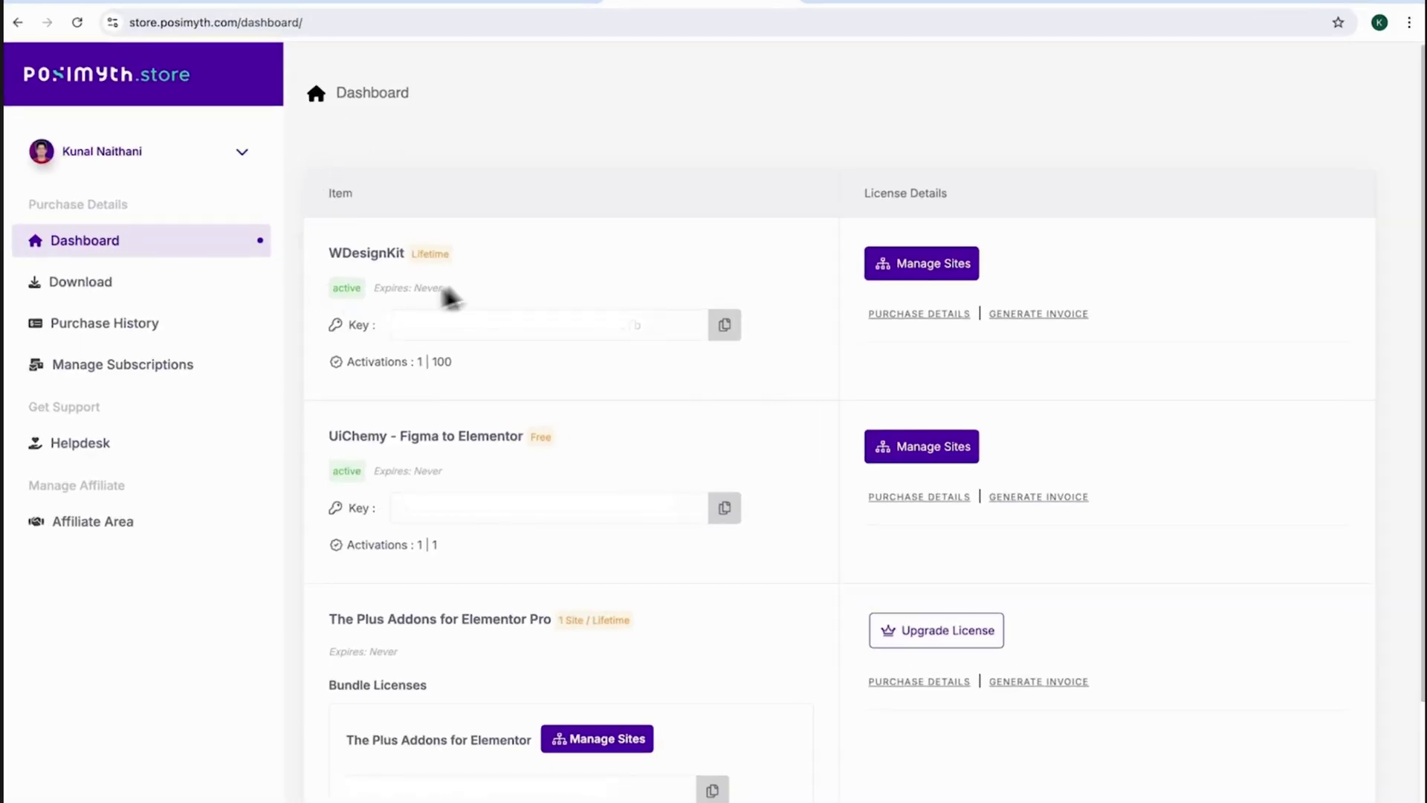
drag(350, 319, 393, 349)
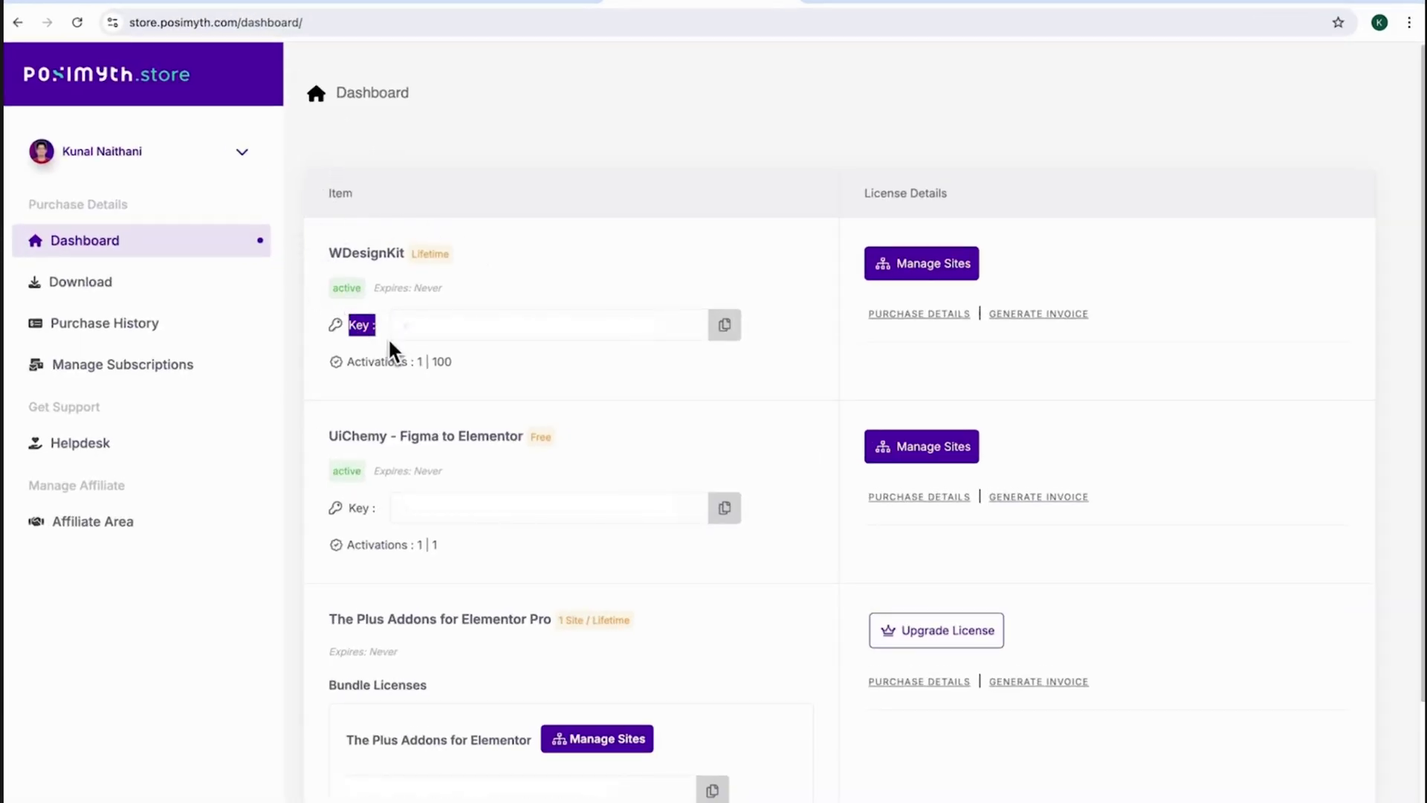
click(726, 328)
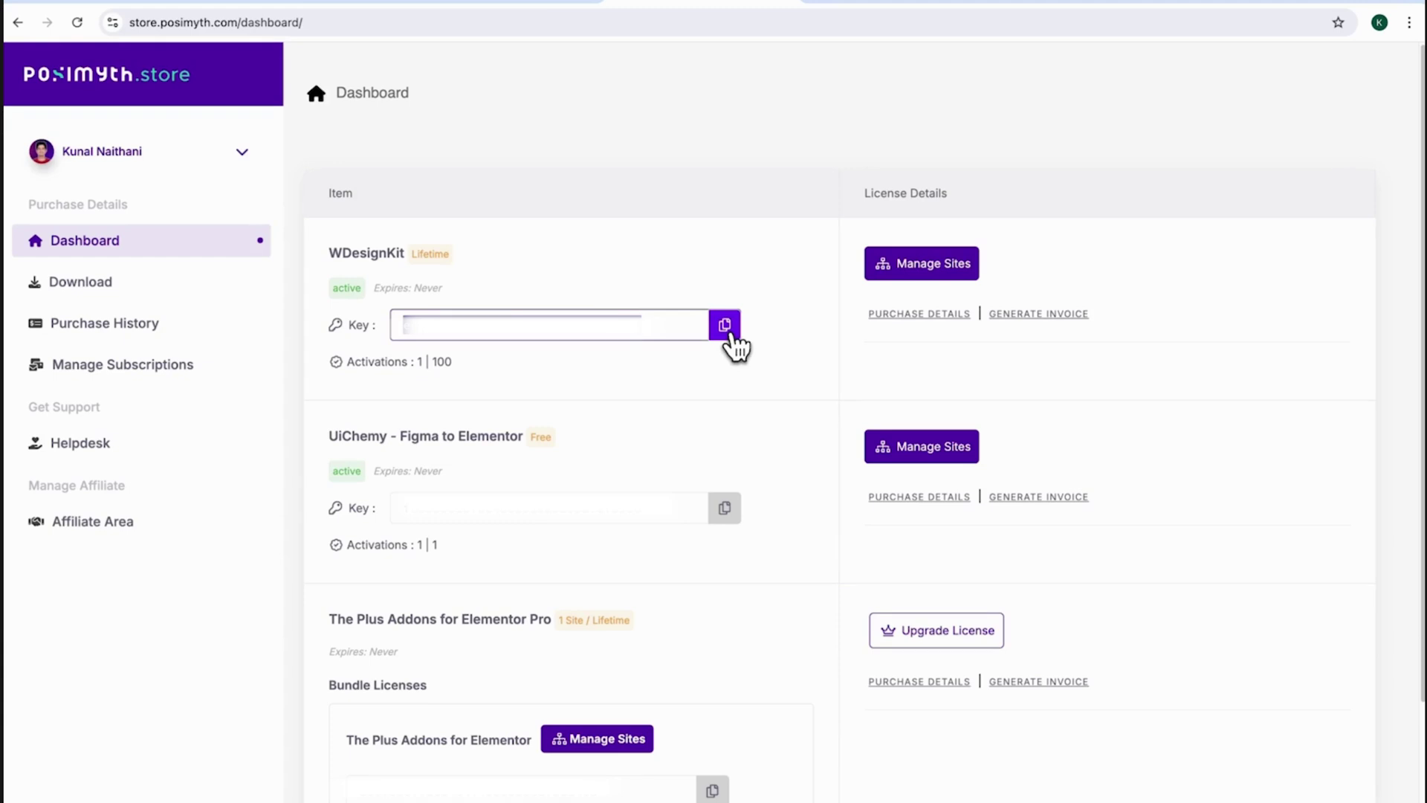
click(546, 43)
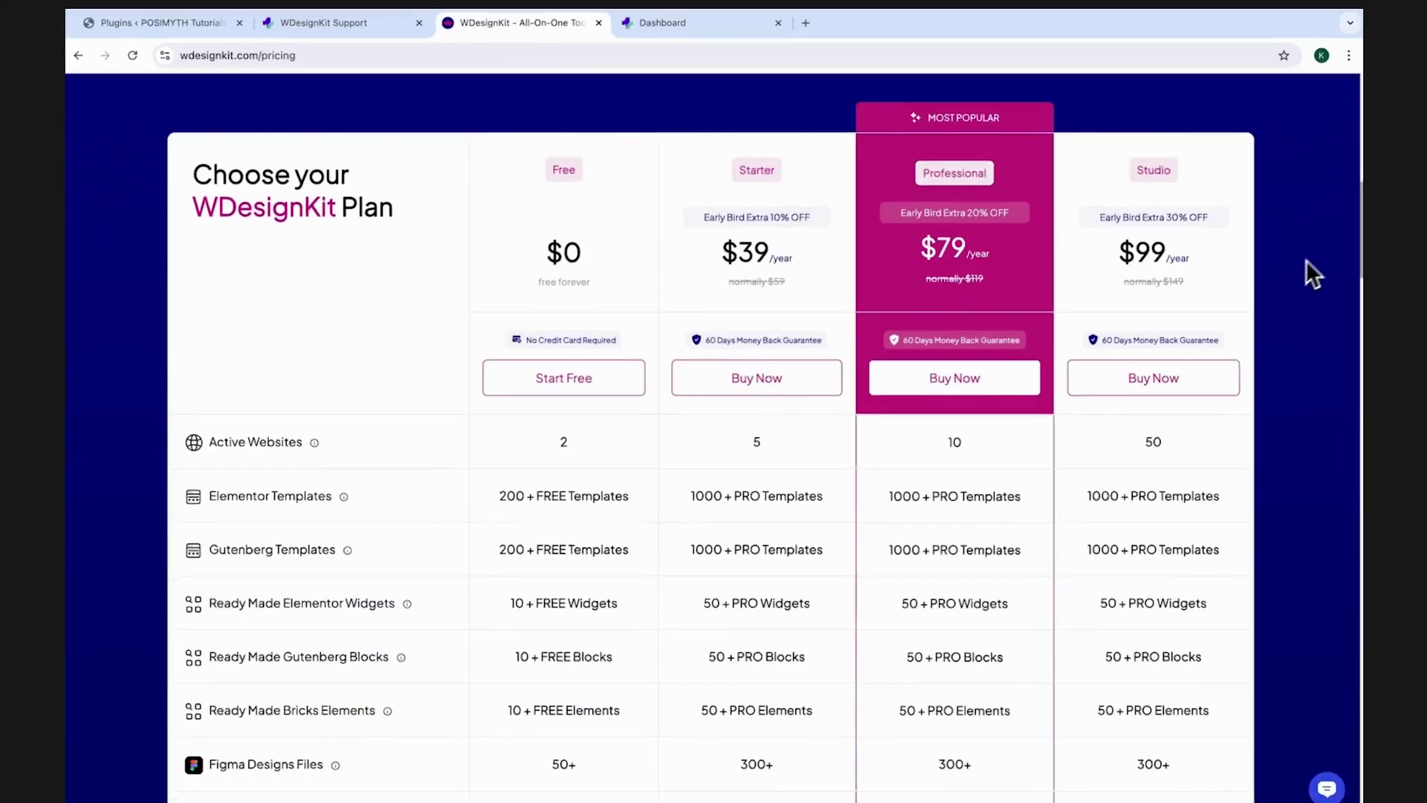
- Activate the pasted licence key for WDesignKit under Manage Licence, adding 2000 credits
scroll(1289, 262, up, 10)
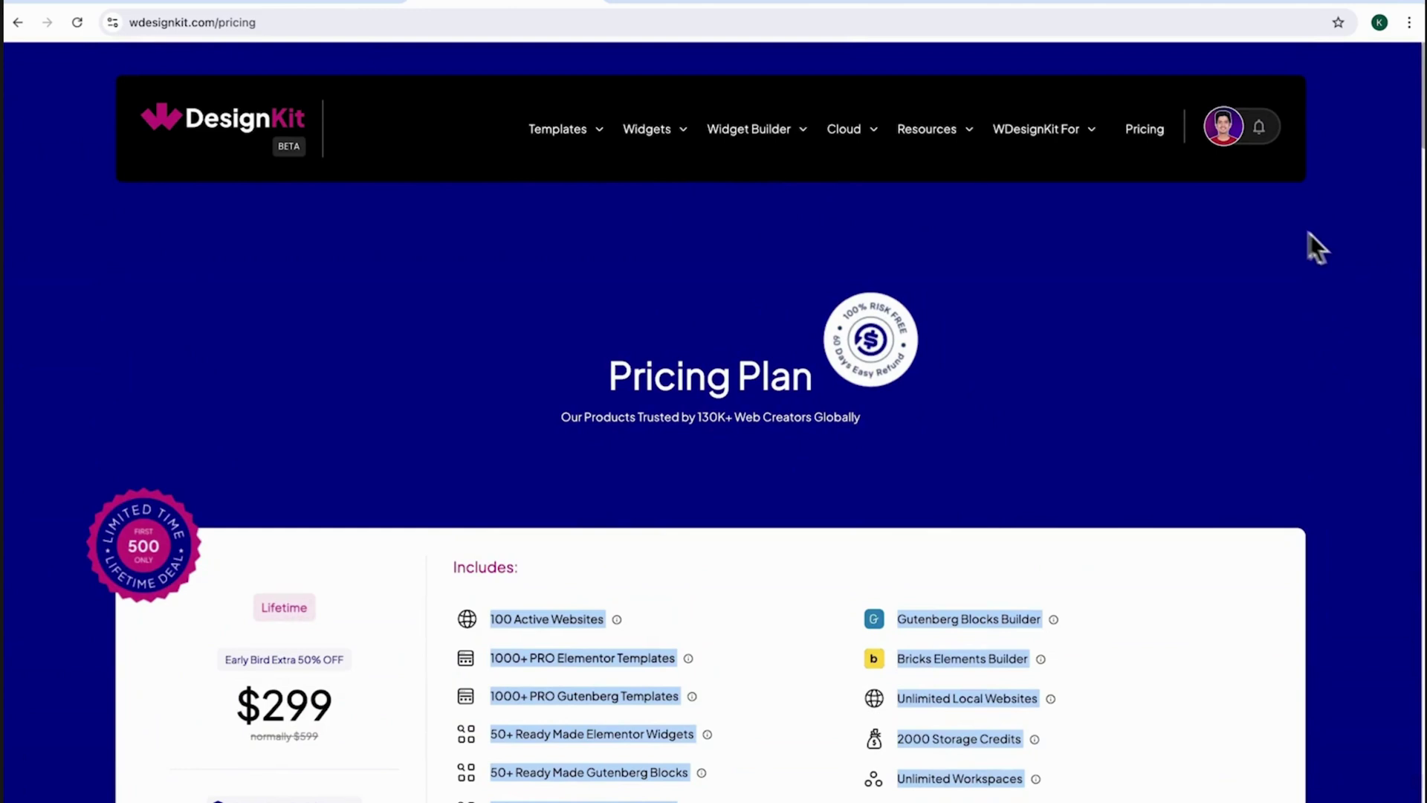
click(1234, 146)
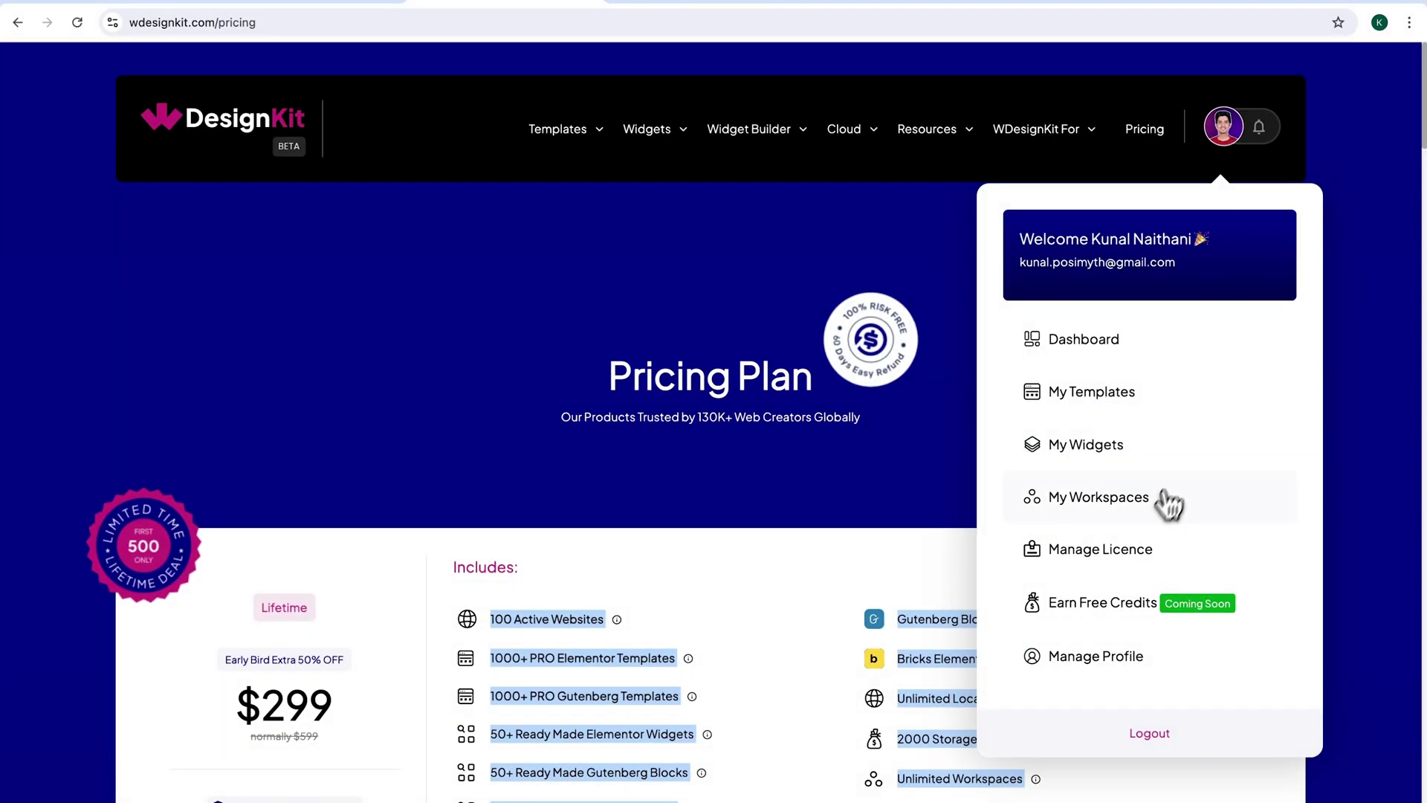
click(1107, 565)
click(350, 659)
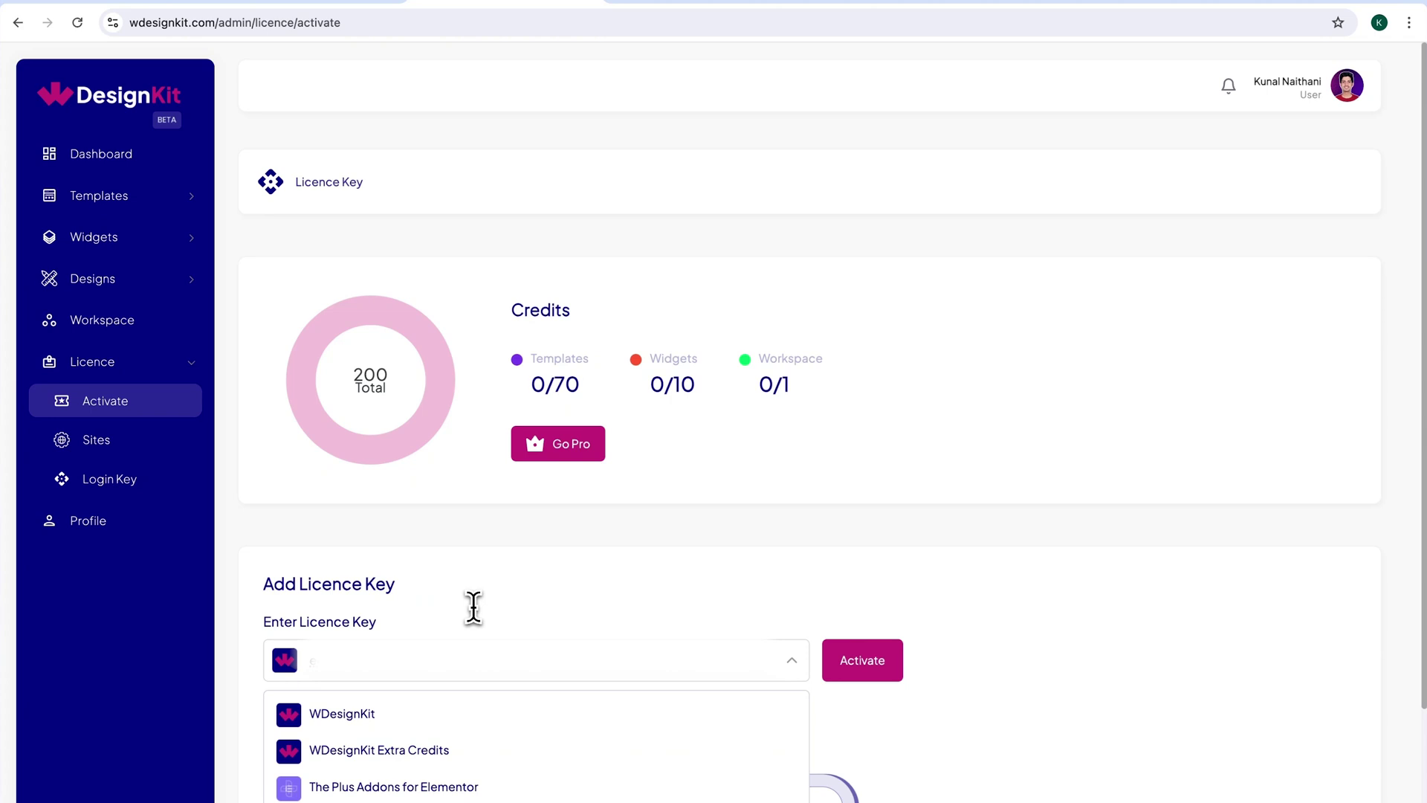
click(862, 670)
scroll(1395, 557, down, 2)
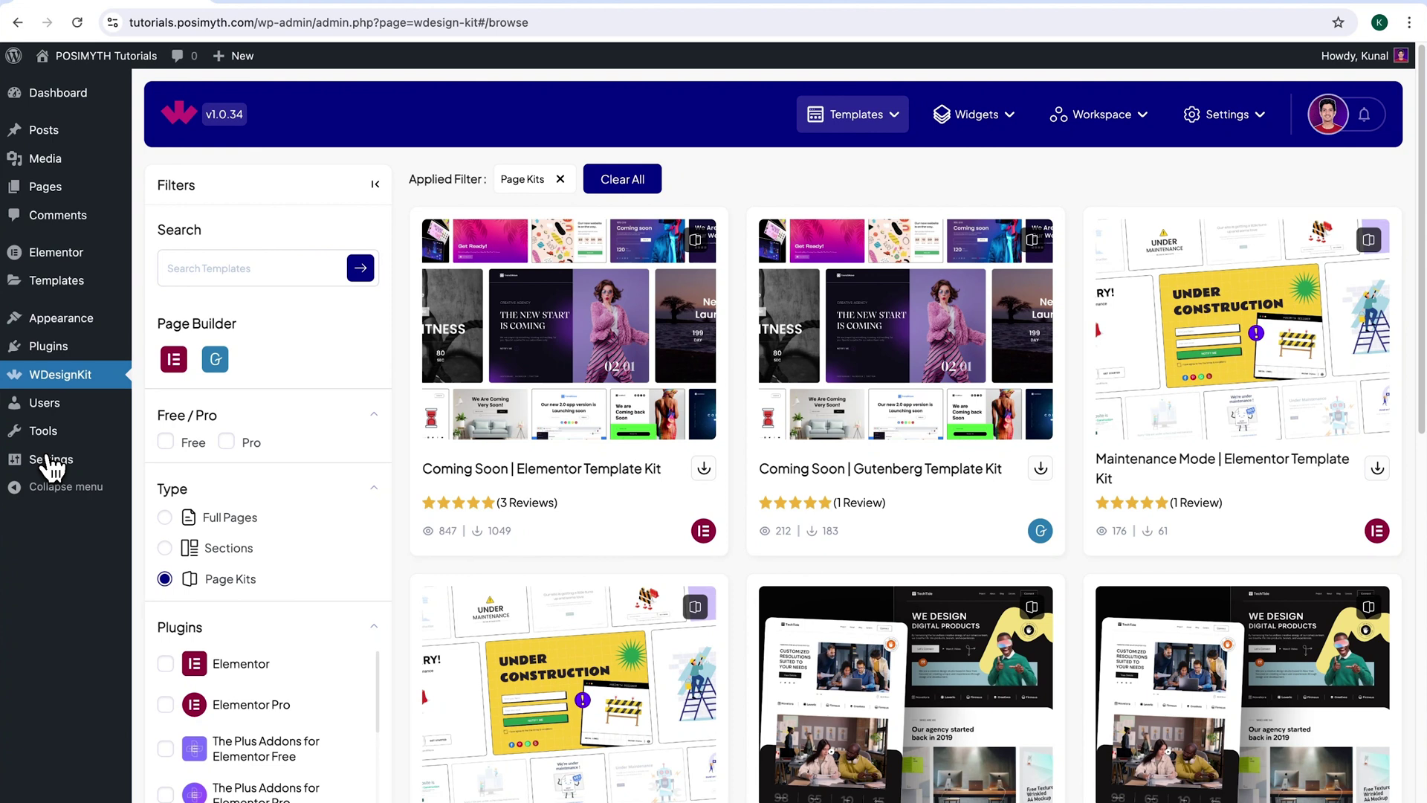
click(979, 175)
- Download the Background Smoking Cursor Effect widget via a 'Smoking Cursor' search into My Widgets
text(Smoking Cursor)
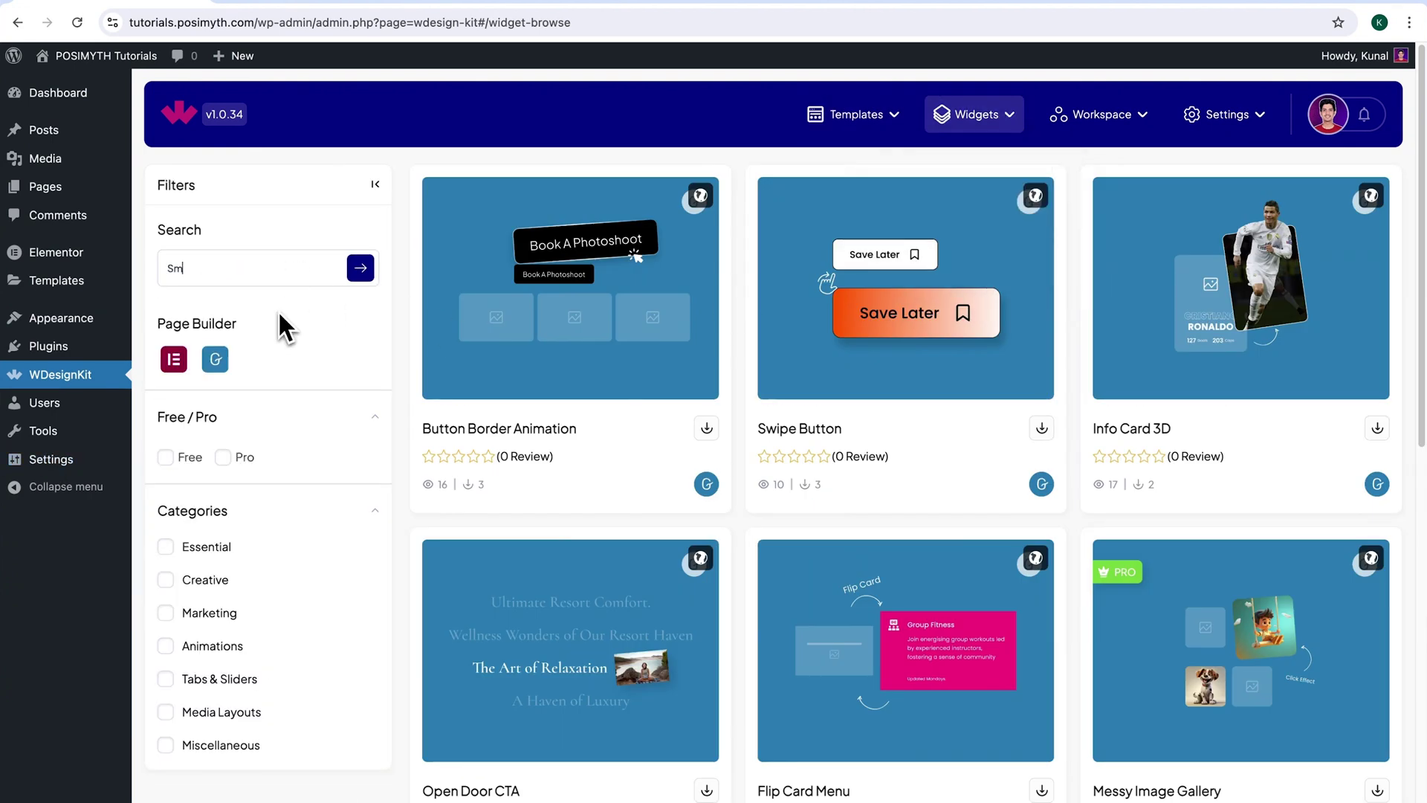
click(362, 269)
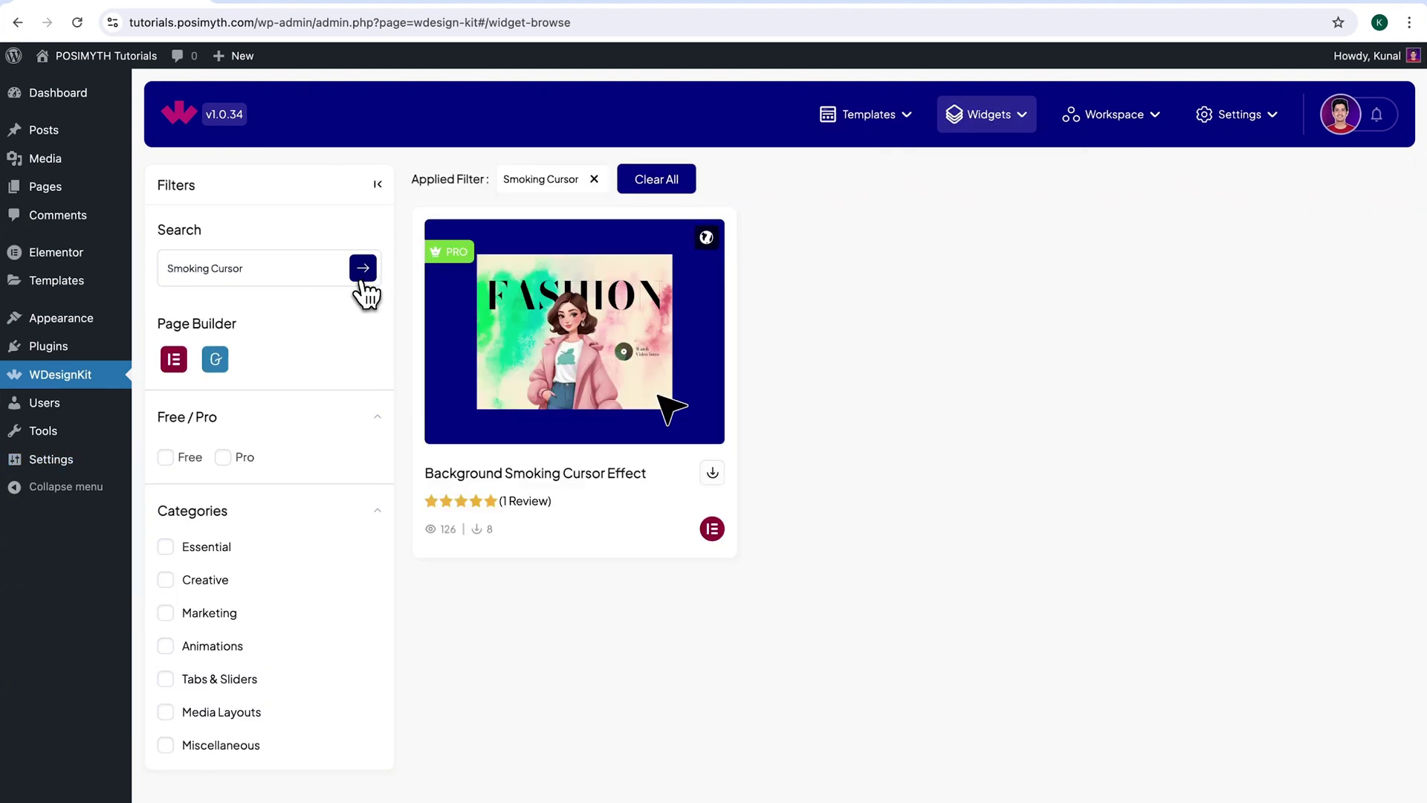
click(712, 473)
mouse_move(1006, 191)
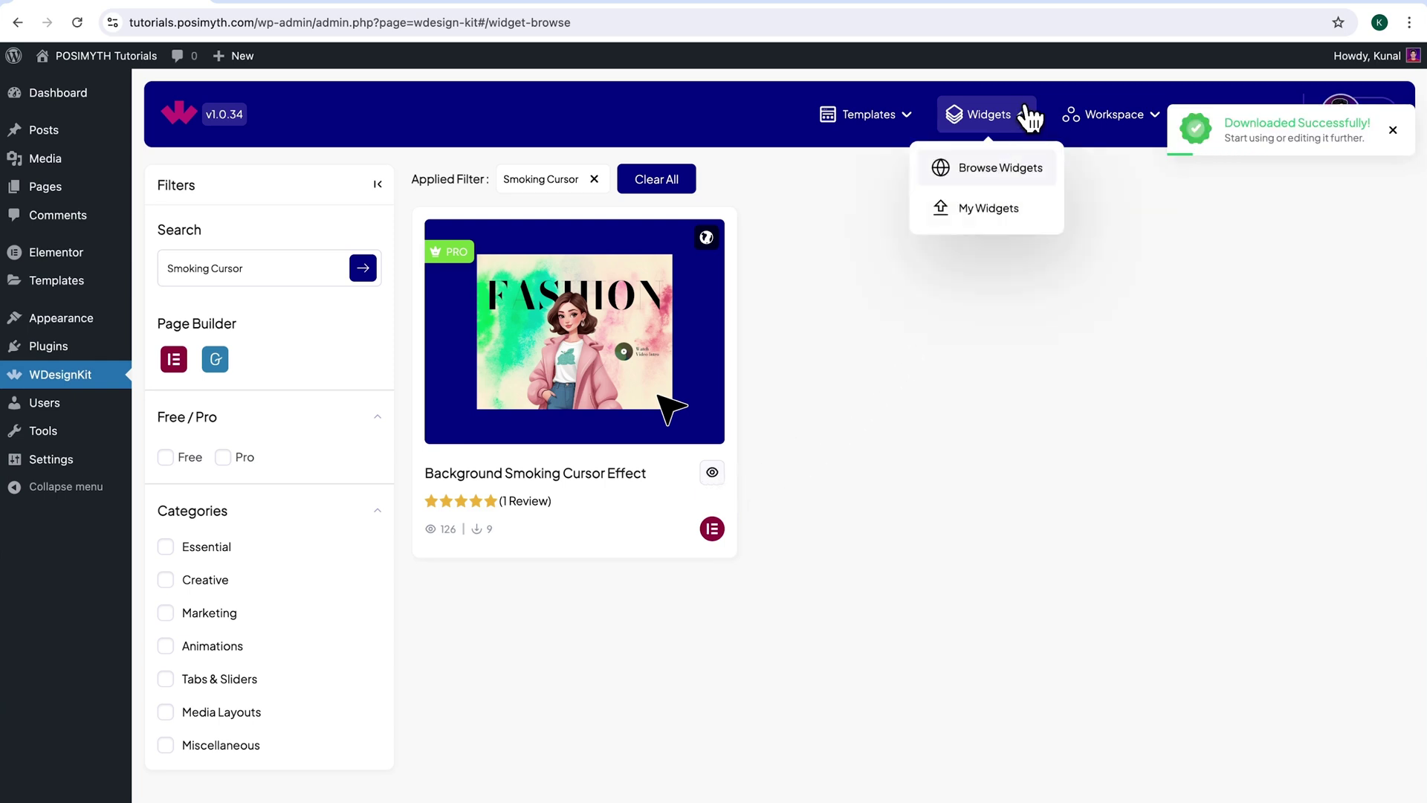
click(988, 234)
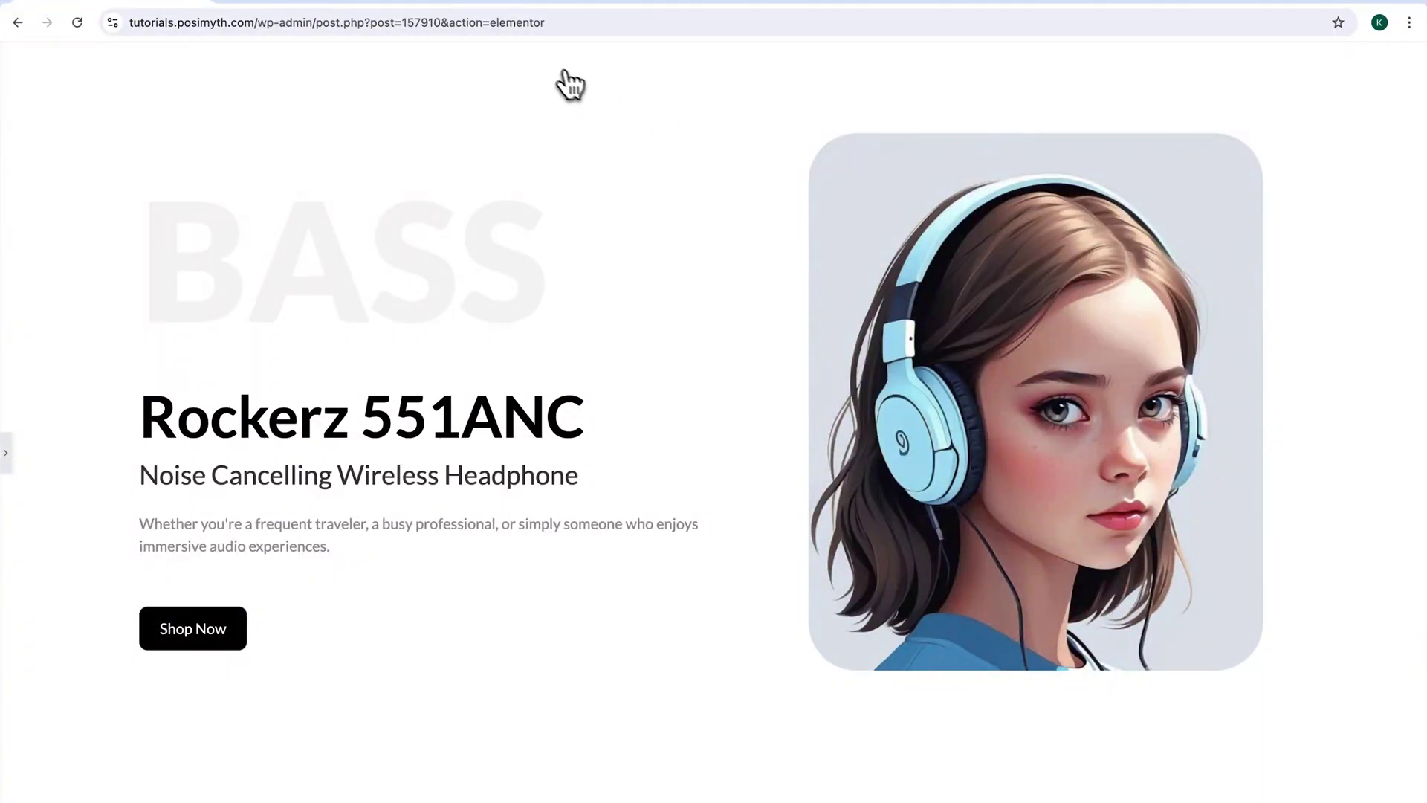
drag(489, 24, 606, 26)
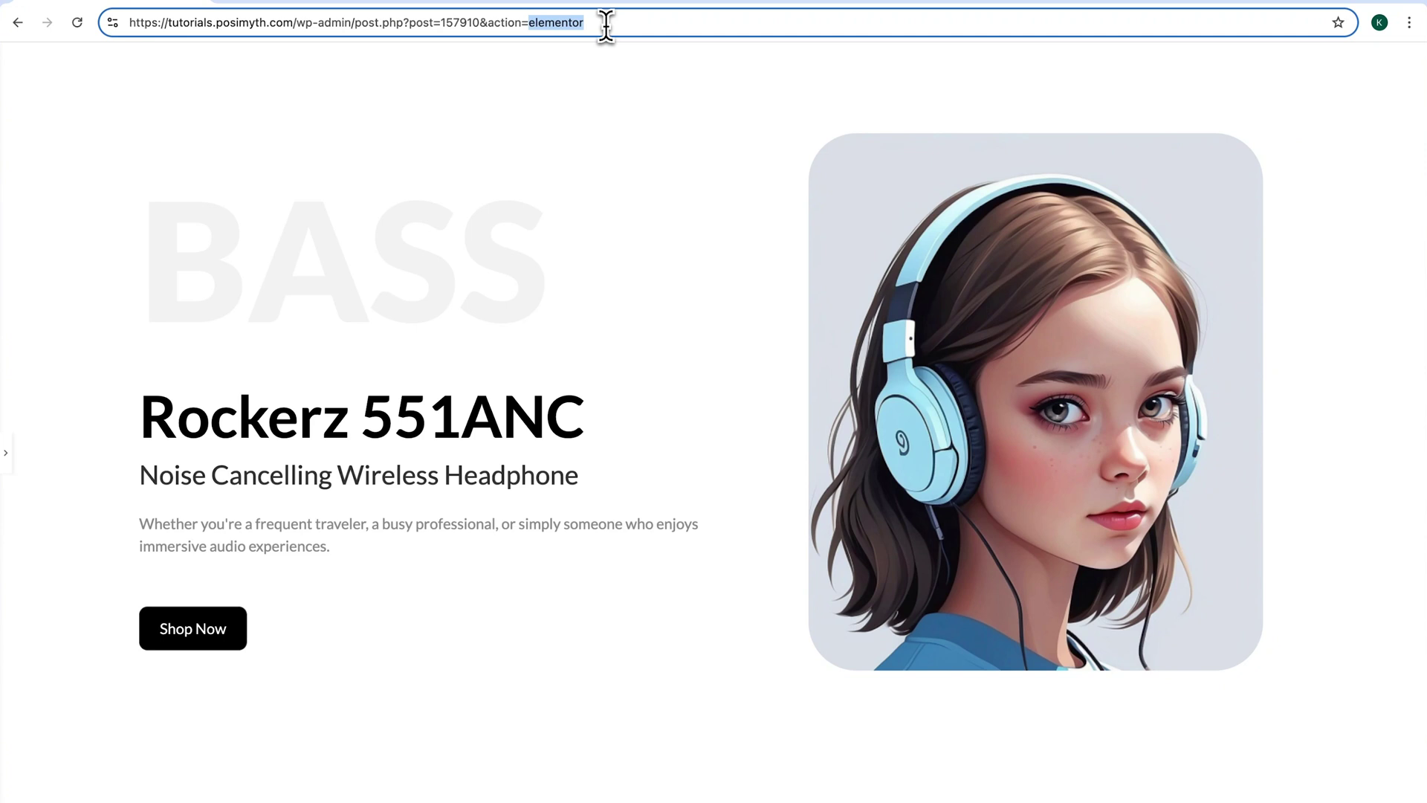
- Search Elementor elements for 'smoking' and place the widget below the headphone subtitle
click(7, 455)
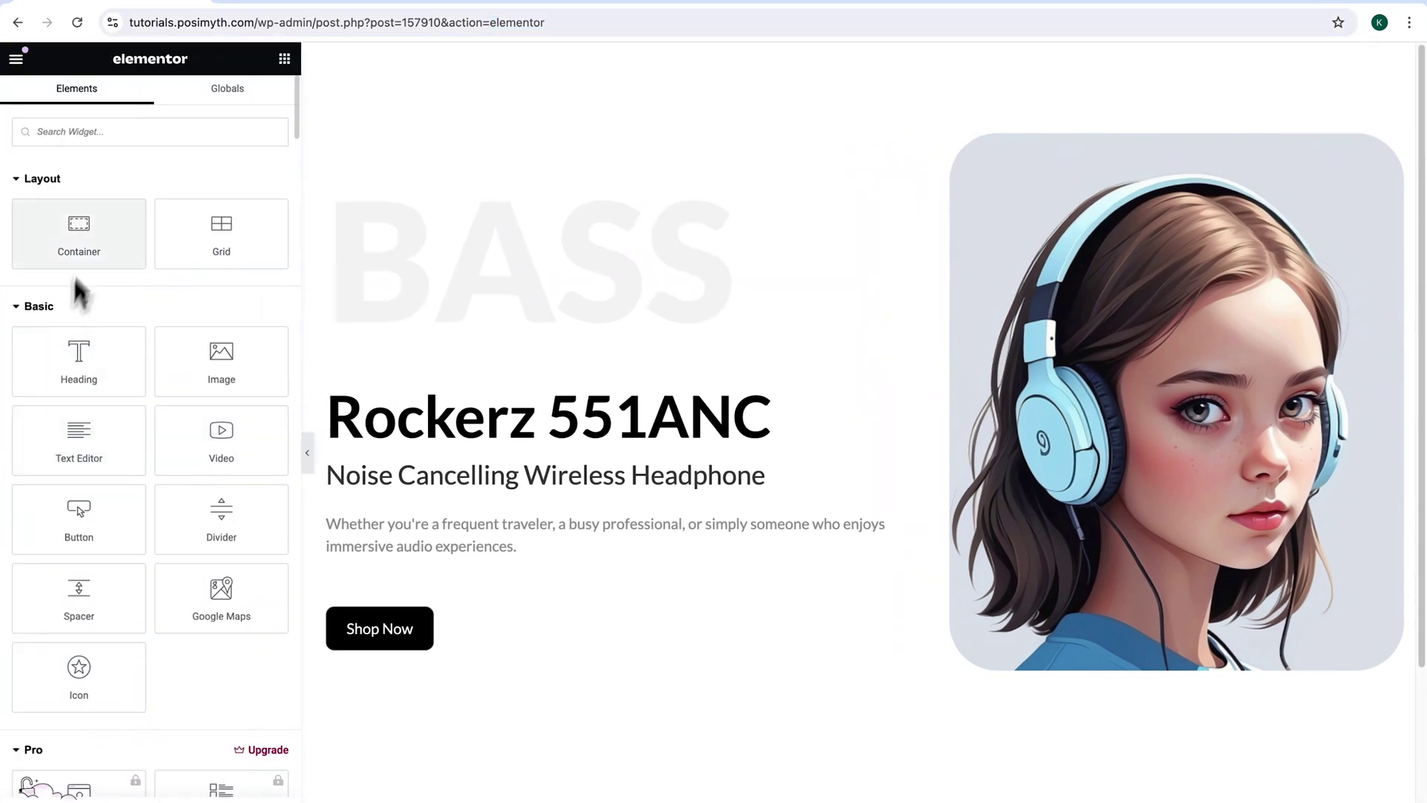
click(99, 137)
text(smoking)
drag(118, 197, 530, 491)
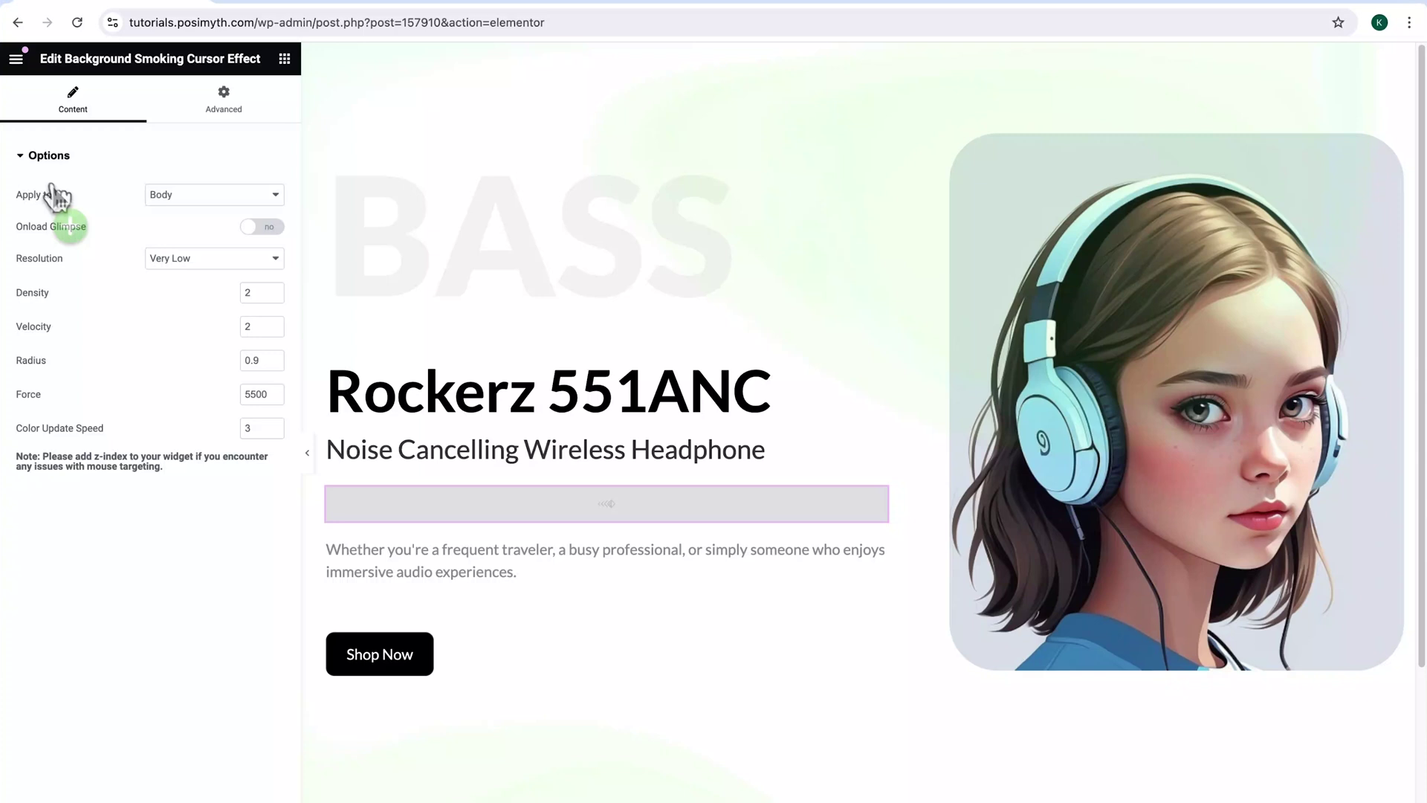
- Set the widget's Apply to option to Container/Section
click(24, 162)
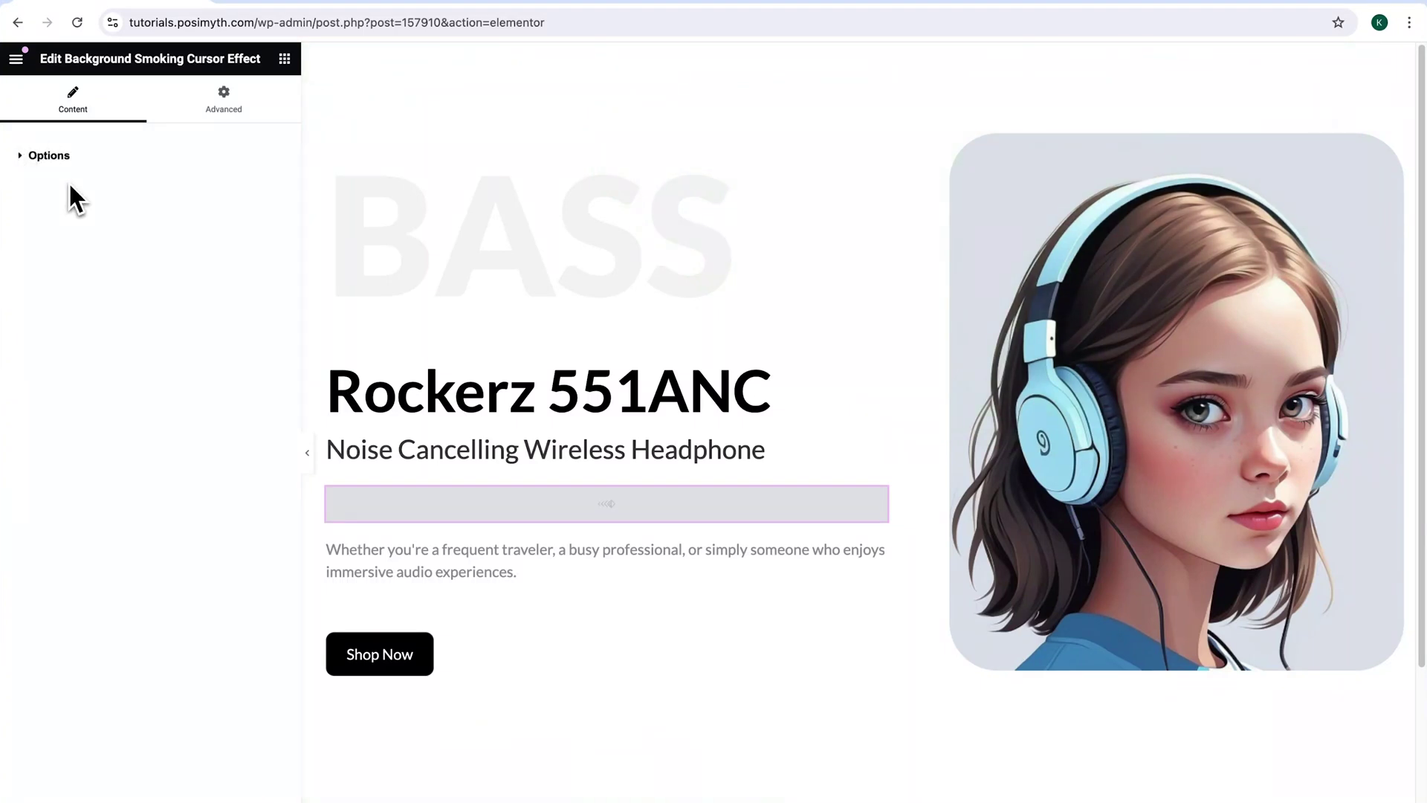
click(21, 162)
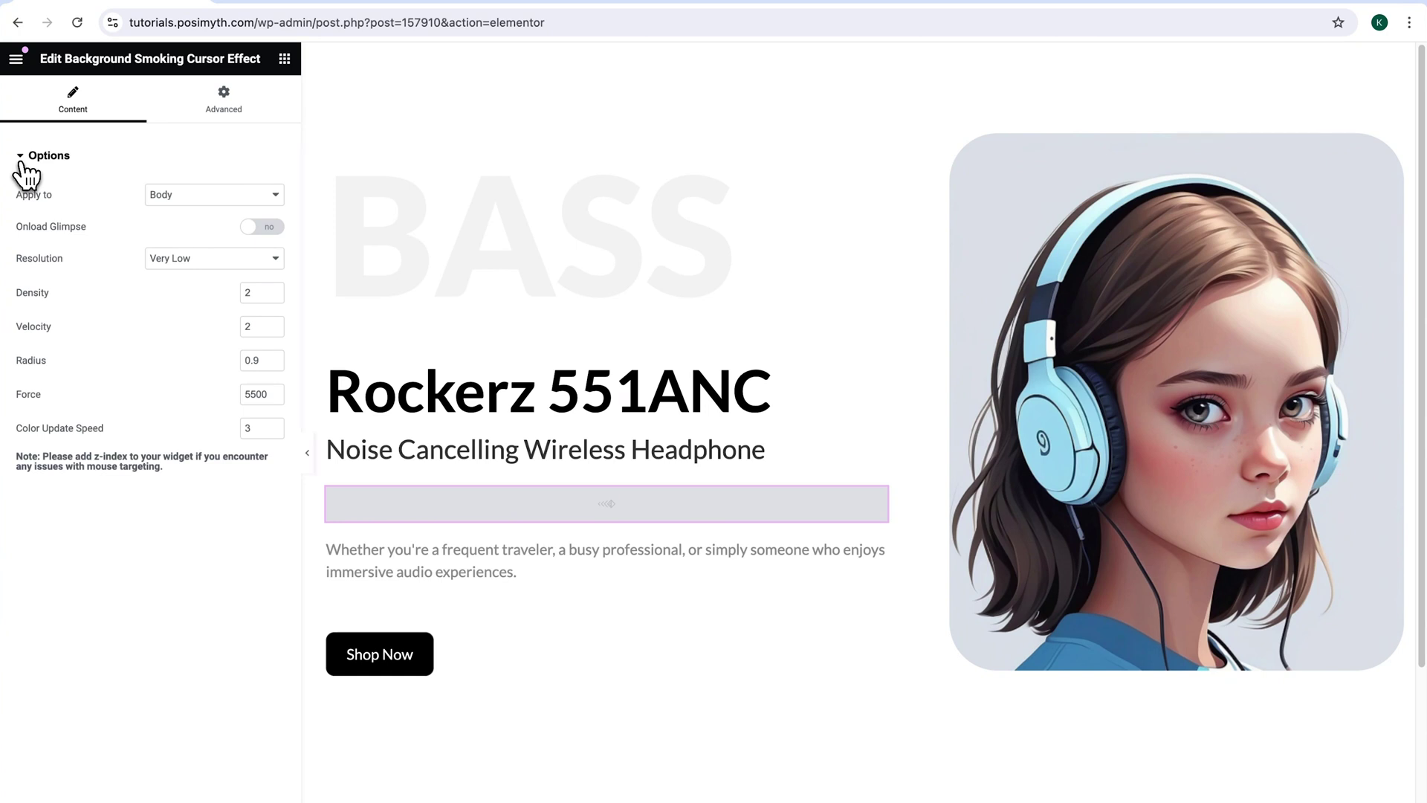
drag(17, 198, 74, 199)
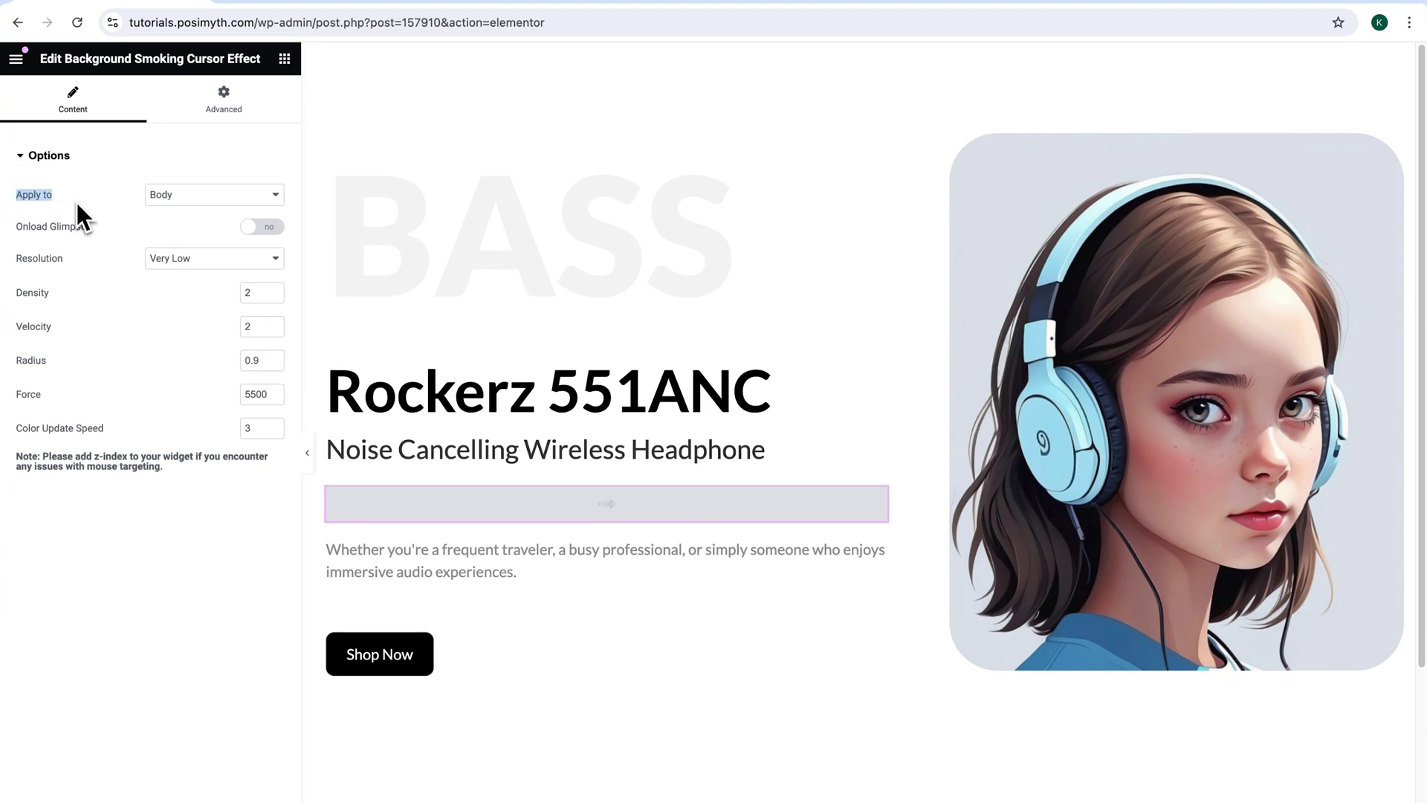
click(272, 196)
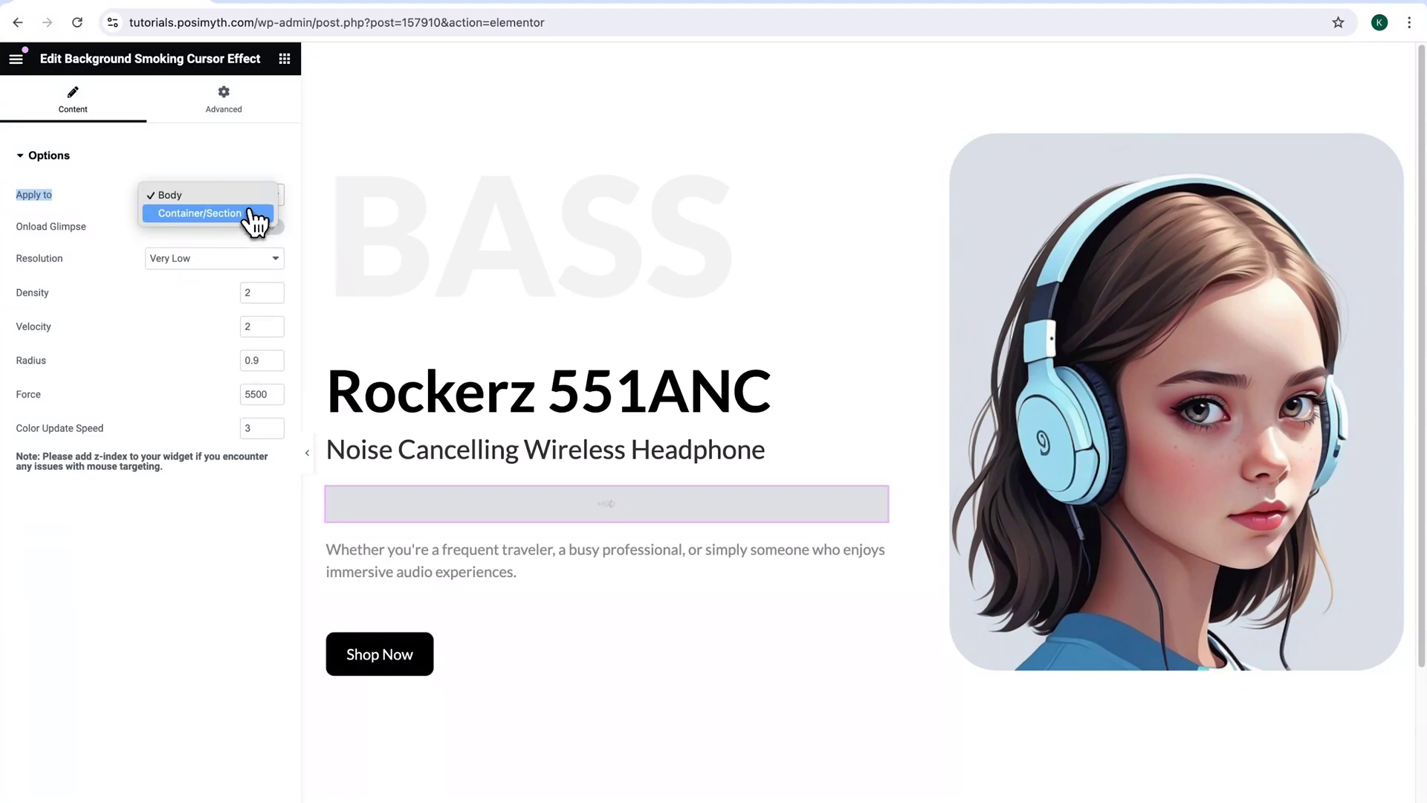
click(223, 214)
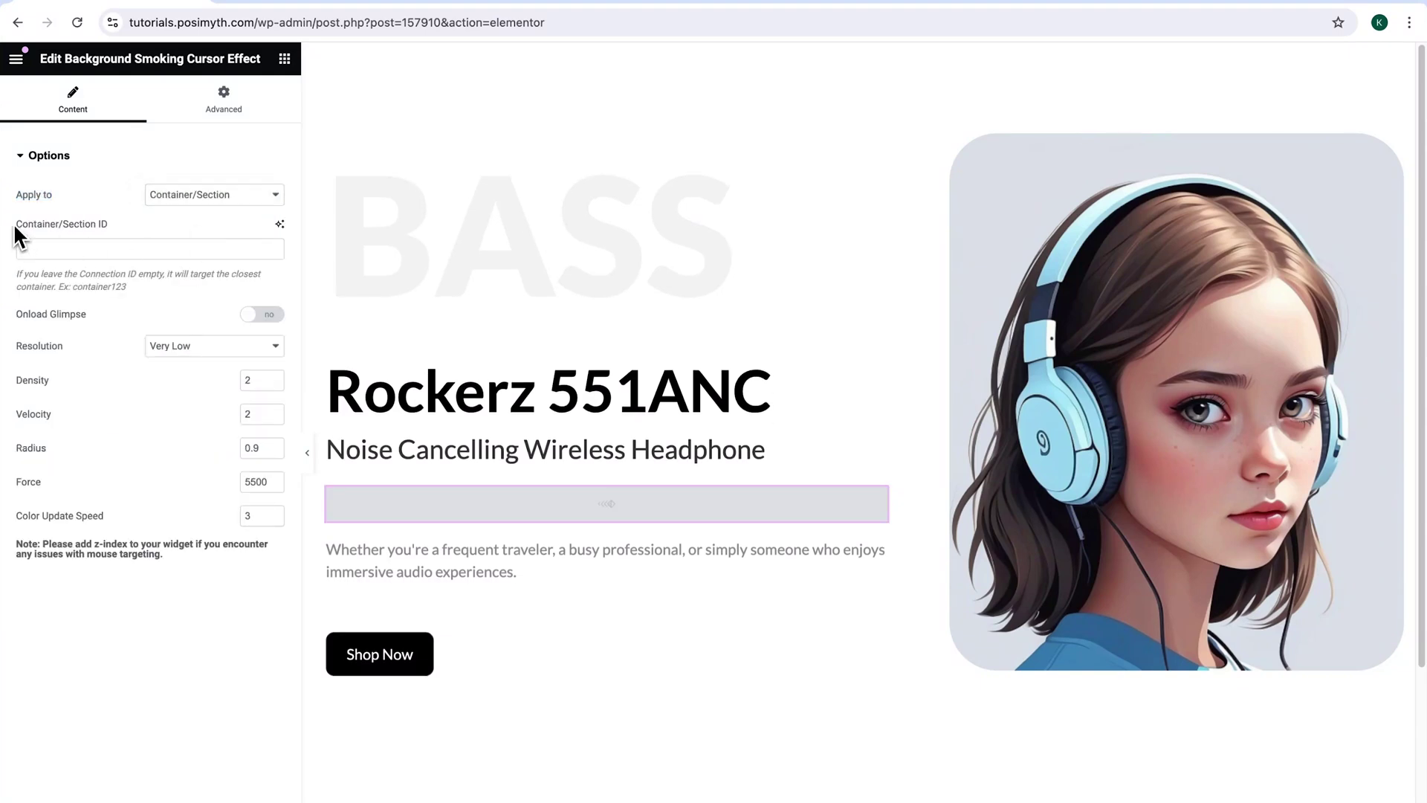
- Select the Container/Section ID field and preview Onload Glimpse, then turn it off
click(87, 249)
click(256, 315)
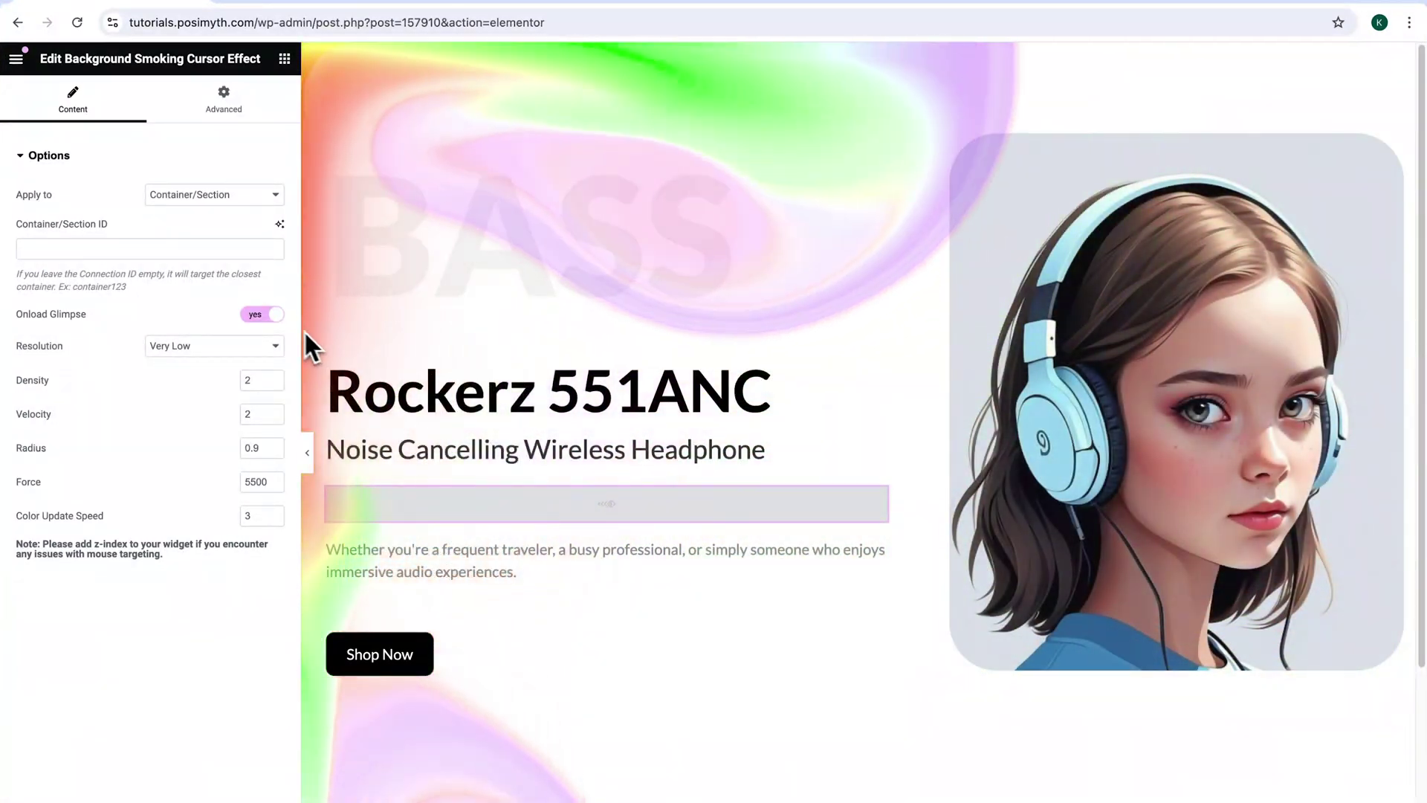
click(276, 318)
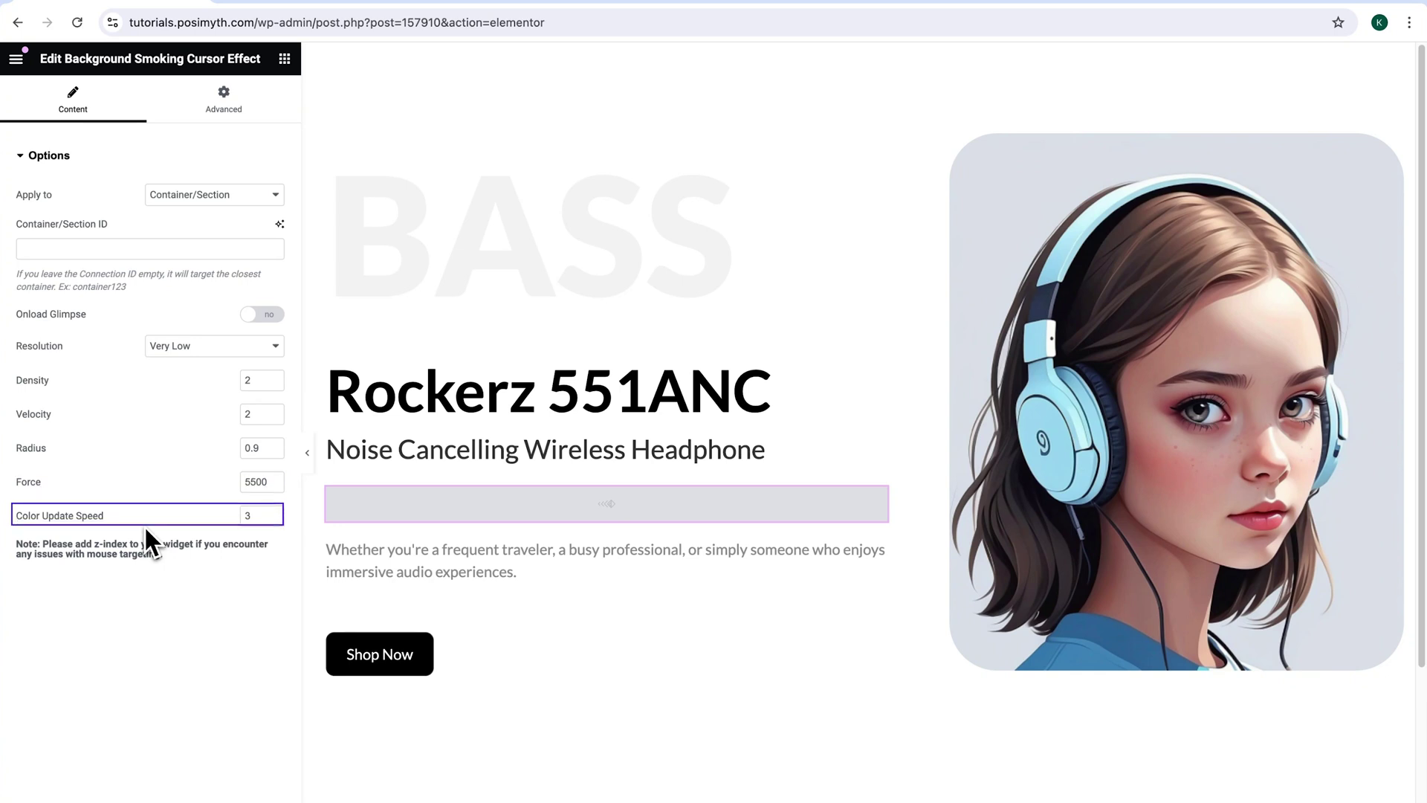
- Set Density 3, Velocity 1.5, Radius 0.95, Force 5000, Color Update Speed 3.5, then update
double_click(258, 381)
text(3)
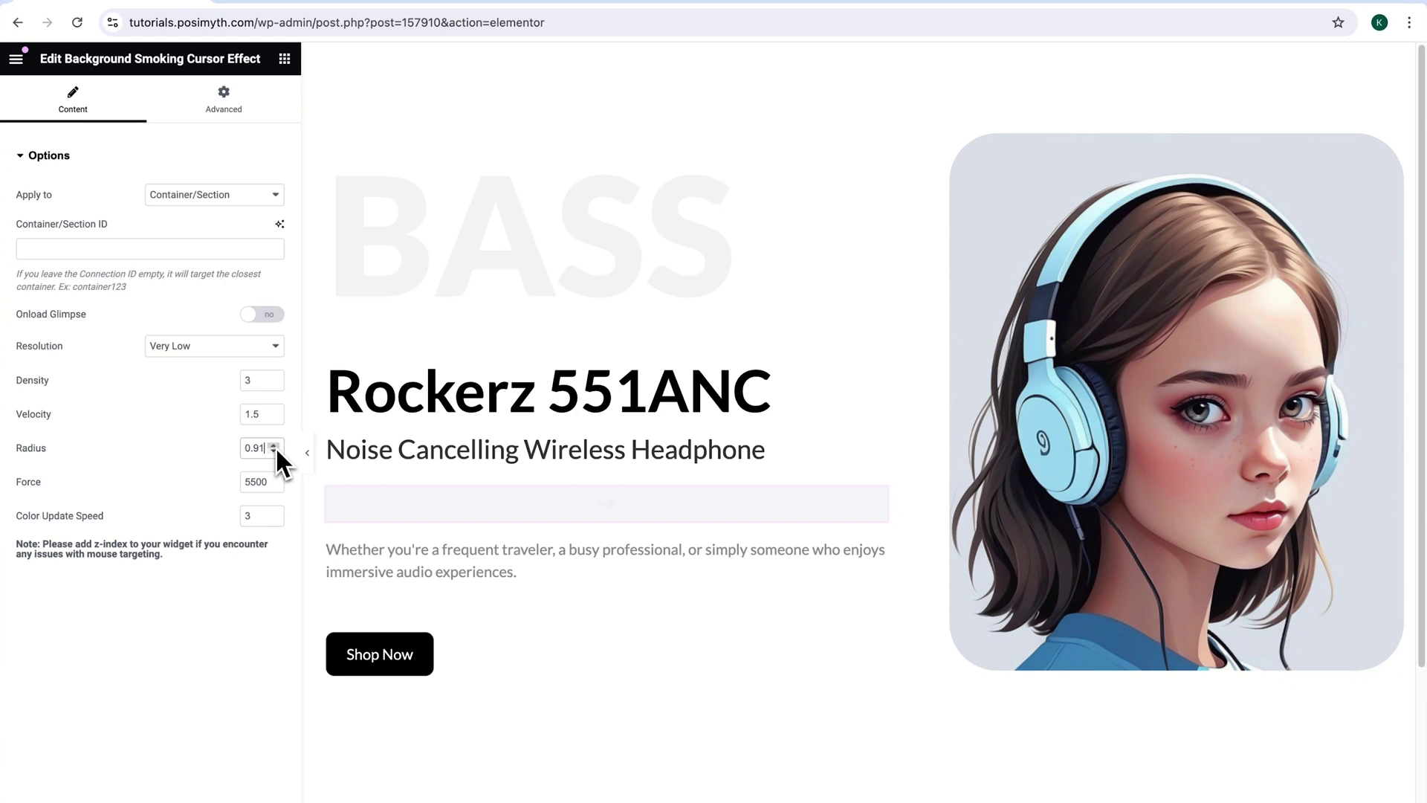
text(000)
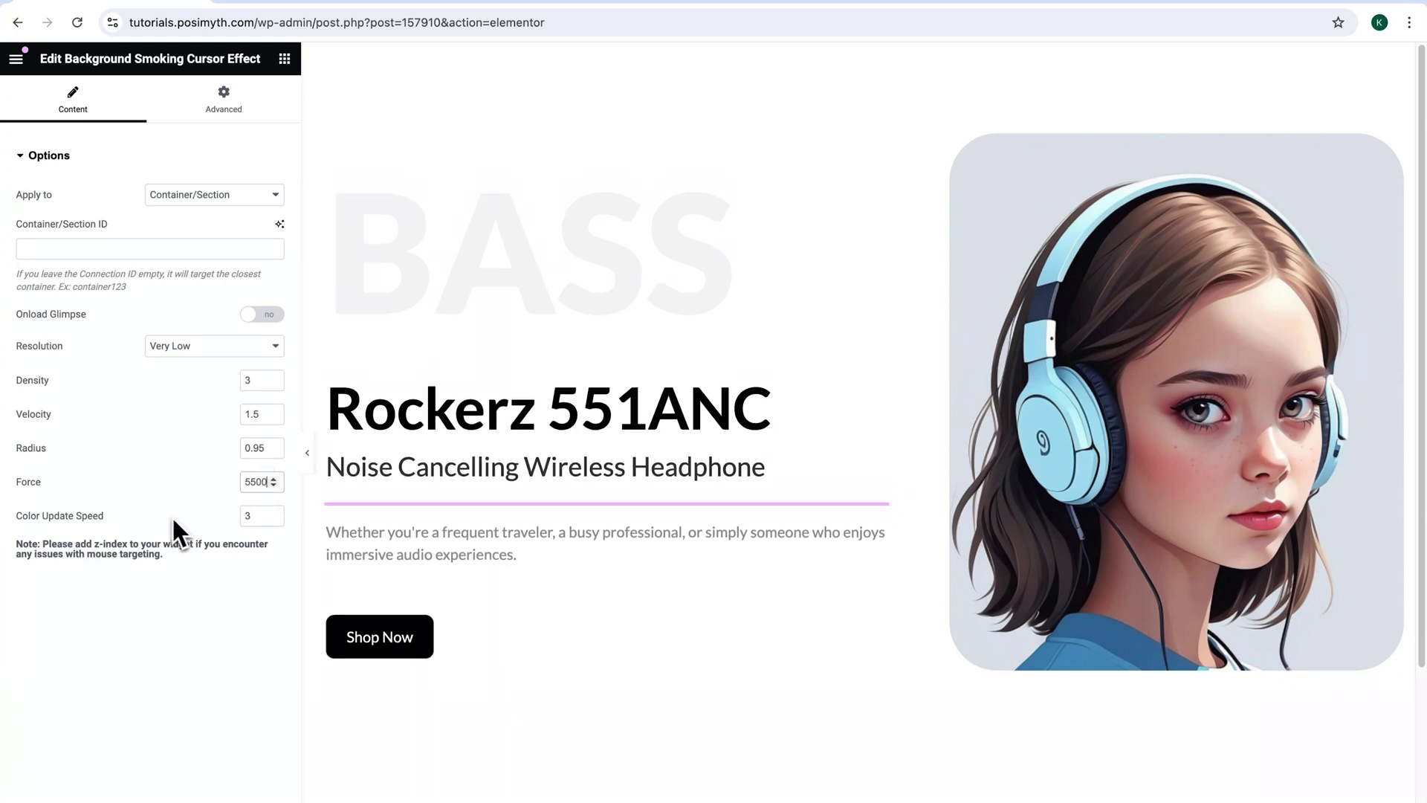
key(BackSpace)
key(BackSpace)
key(BackSpace)
key(BackSpace)
key(BackSpace)
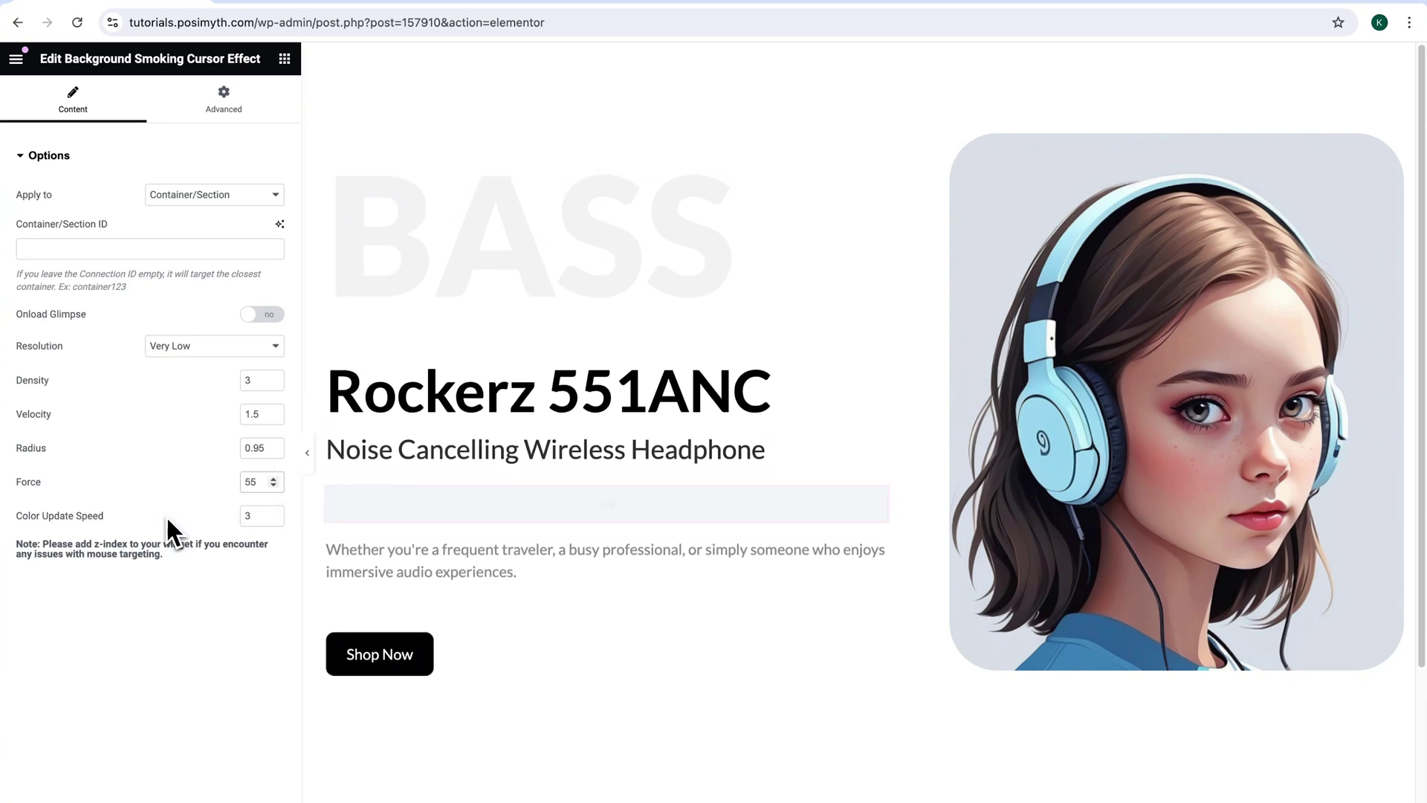
text(000)
click(255, 515)
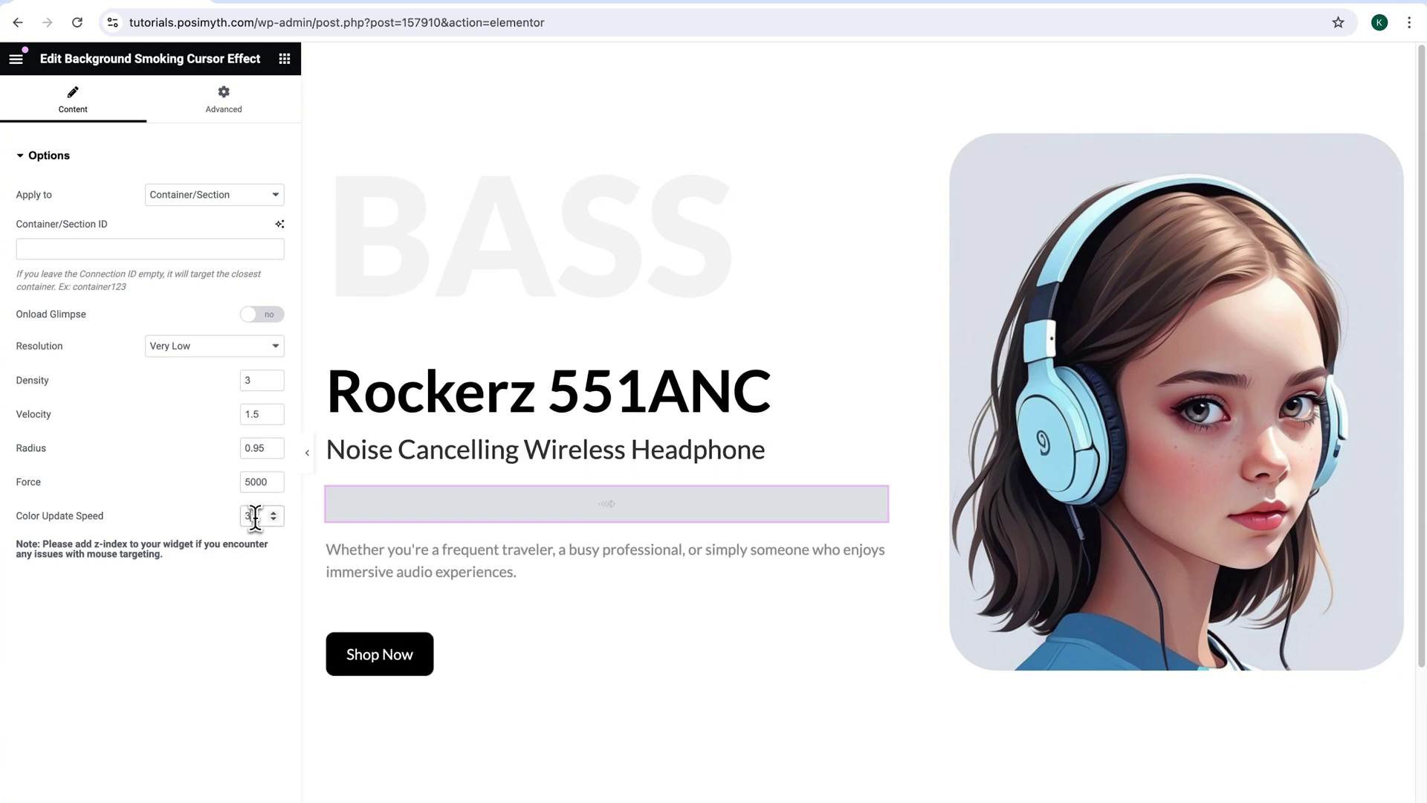
text(.5)
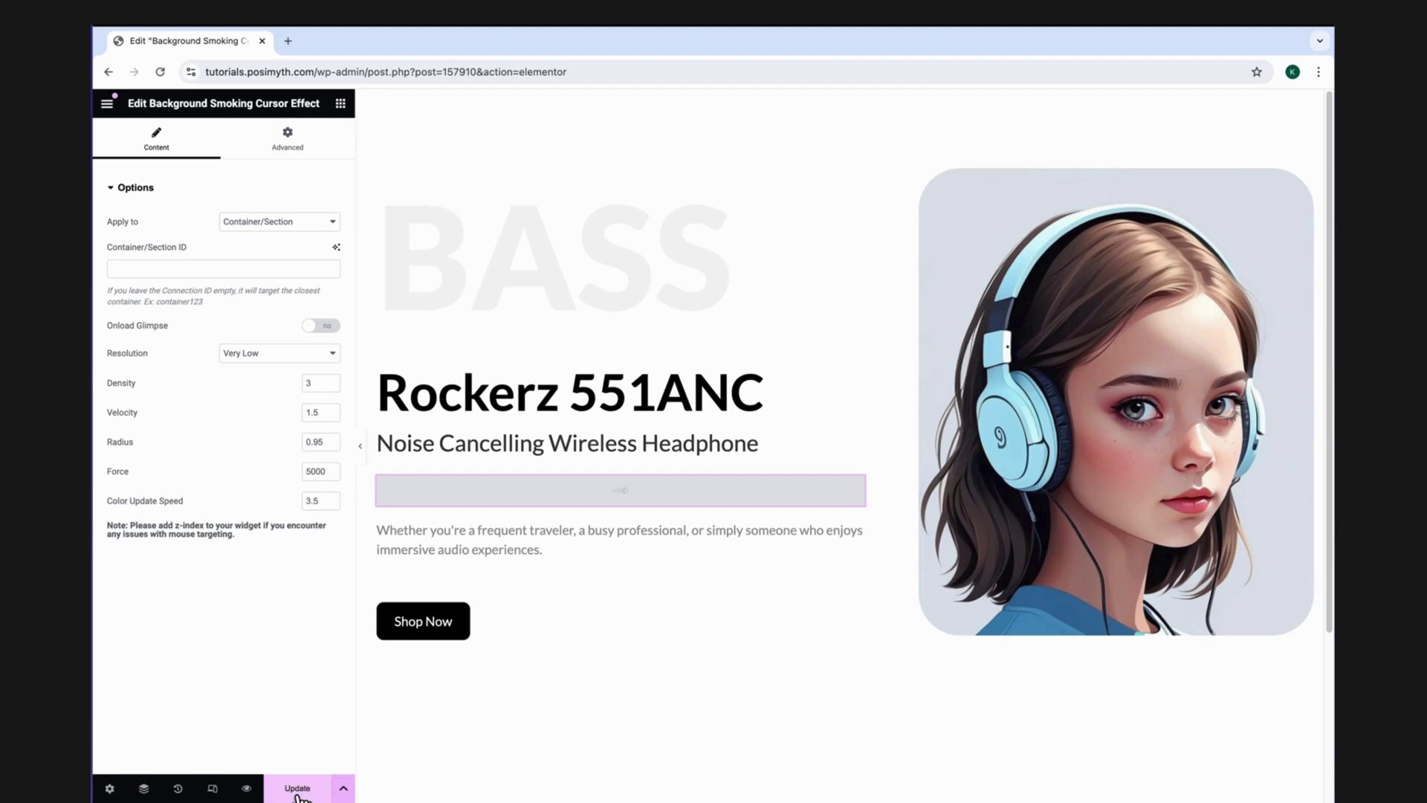
click(298, 789)
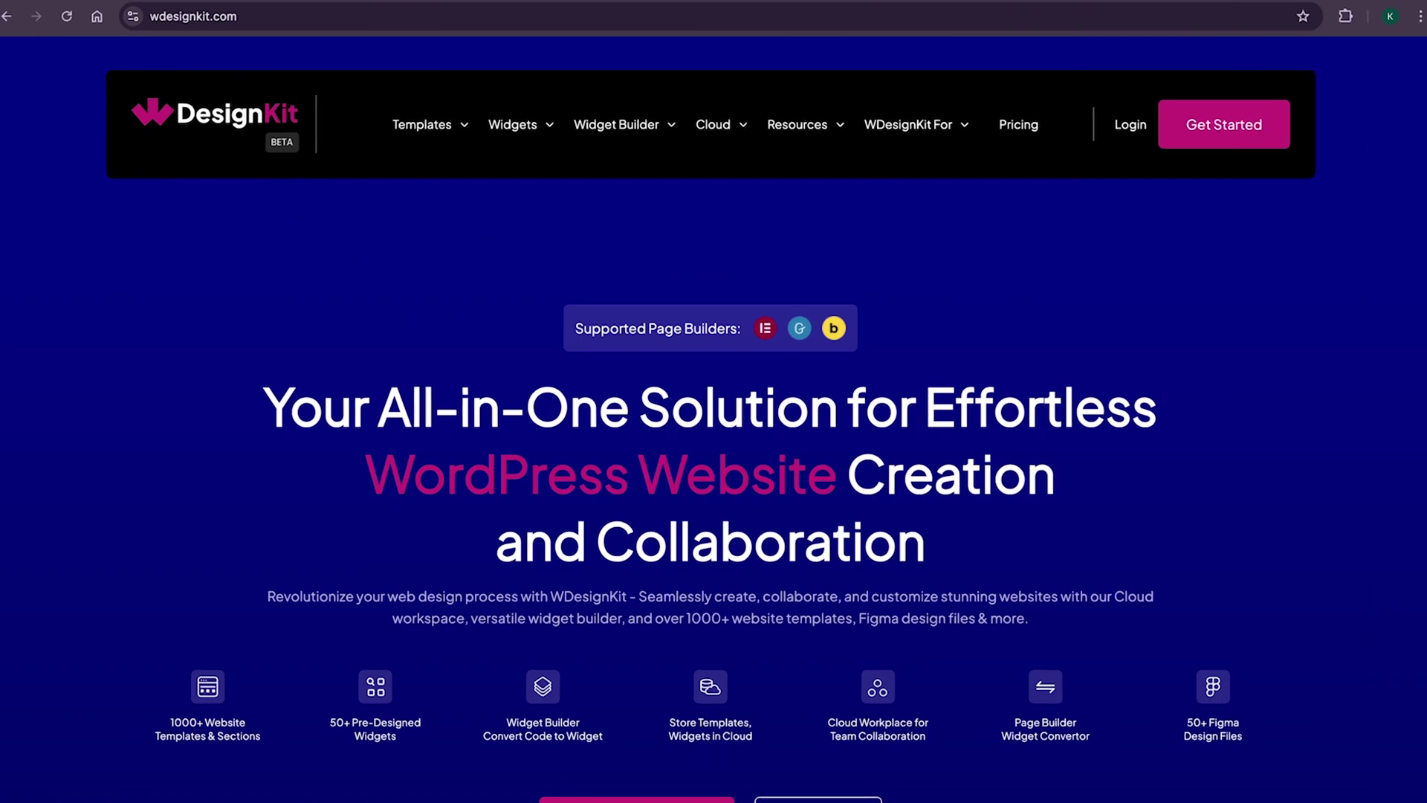
- Scroll past the '2000+ Ready made Templates' and Widget Builder headings, then jump to '100+ Widgets for All Page Builders'
scroll(714, 416, down, 15)
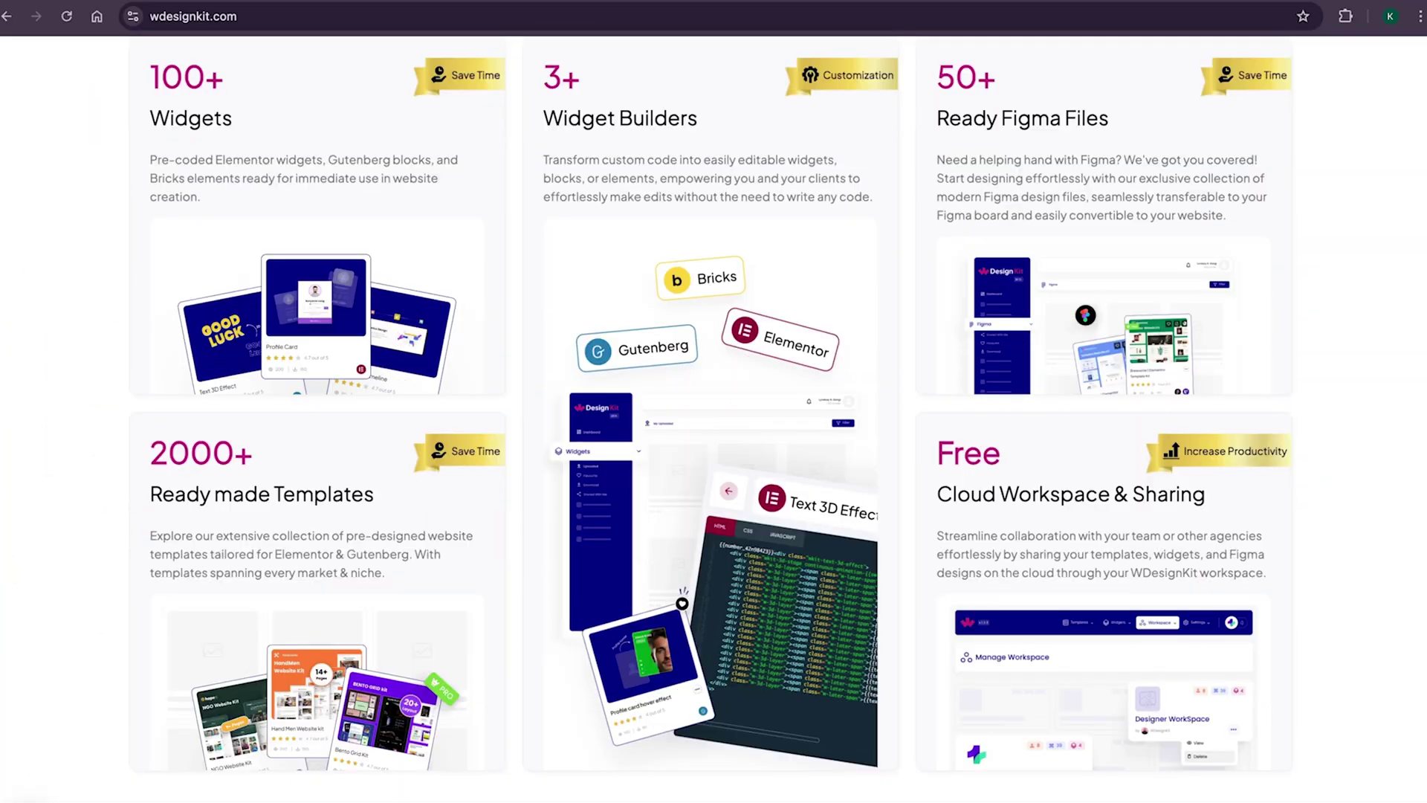
scroll(713, 416, down, 15)
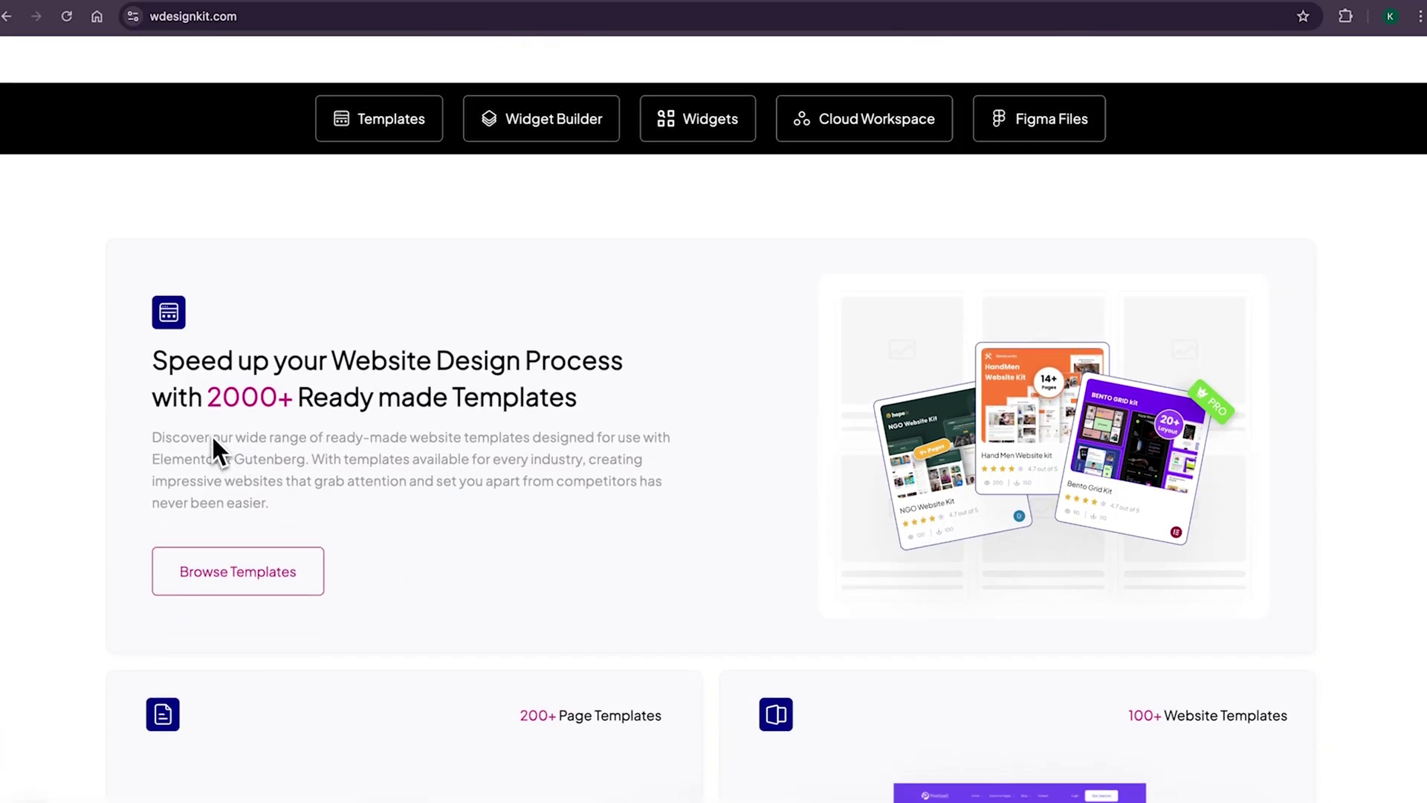
drag(208, 409, 605, 412)
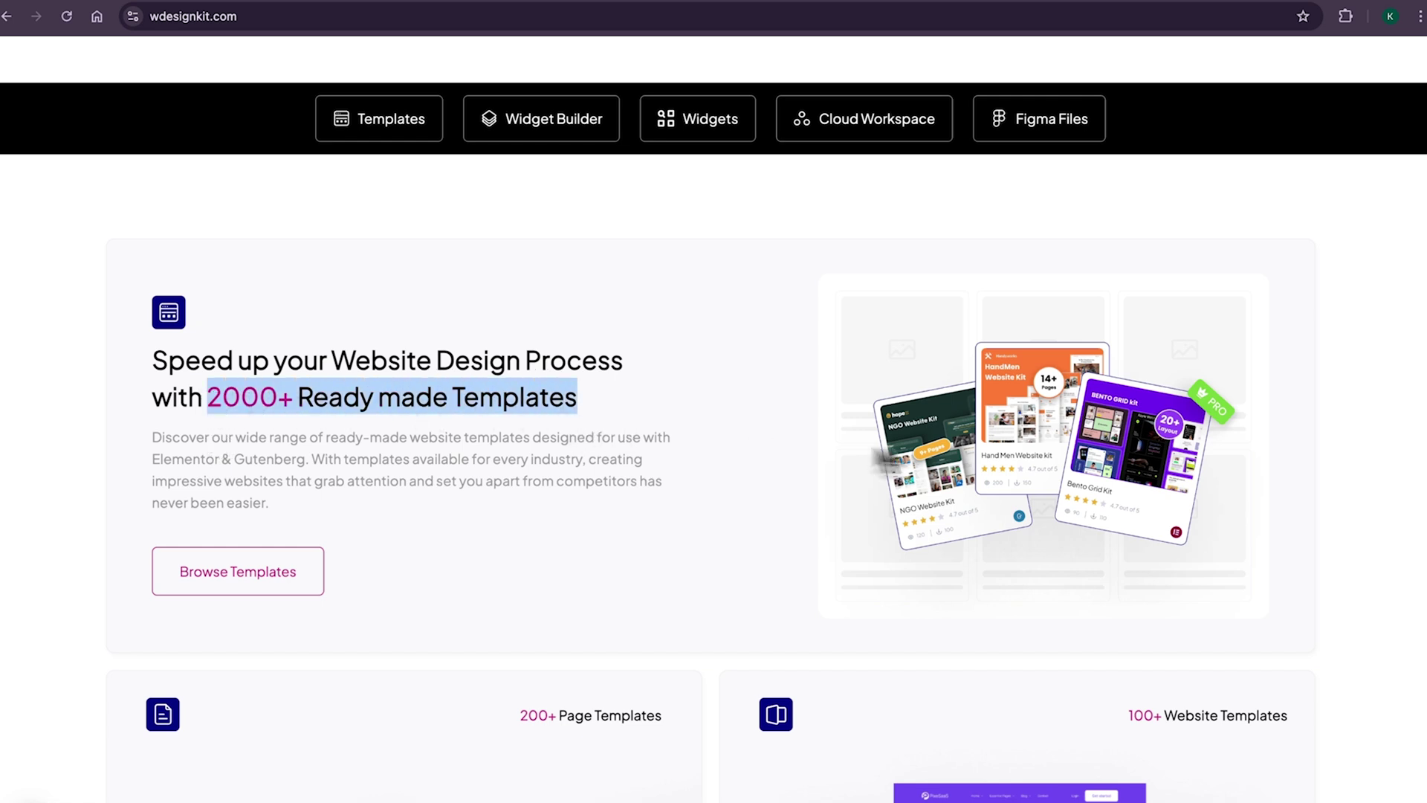
scroll(1029, 481, down, 10)
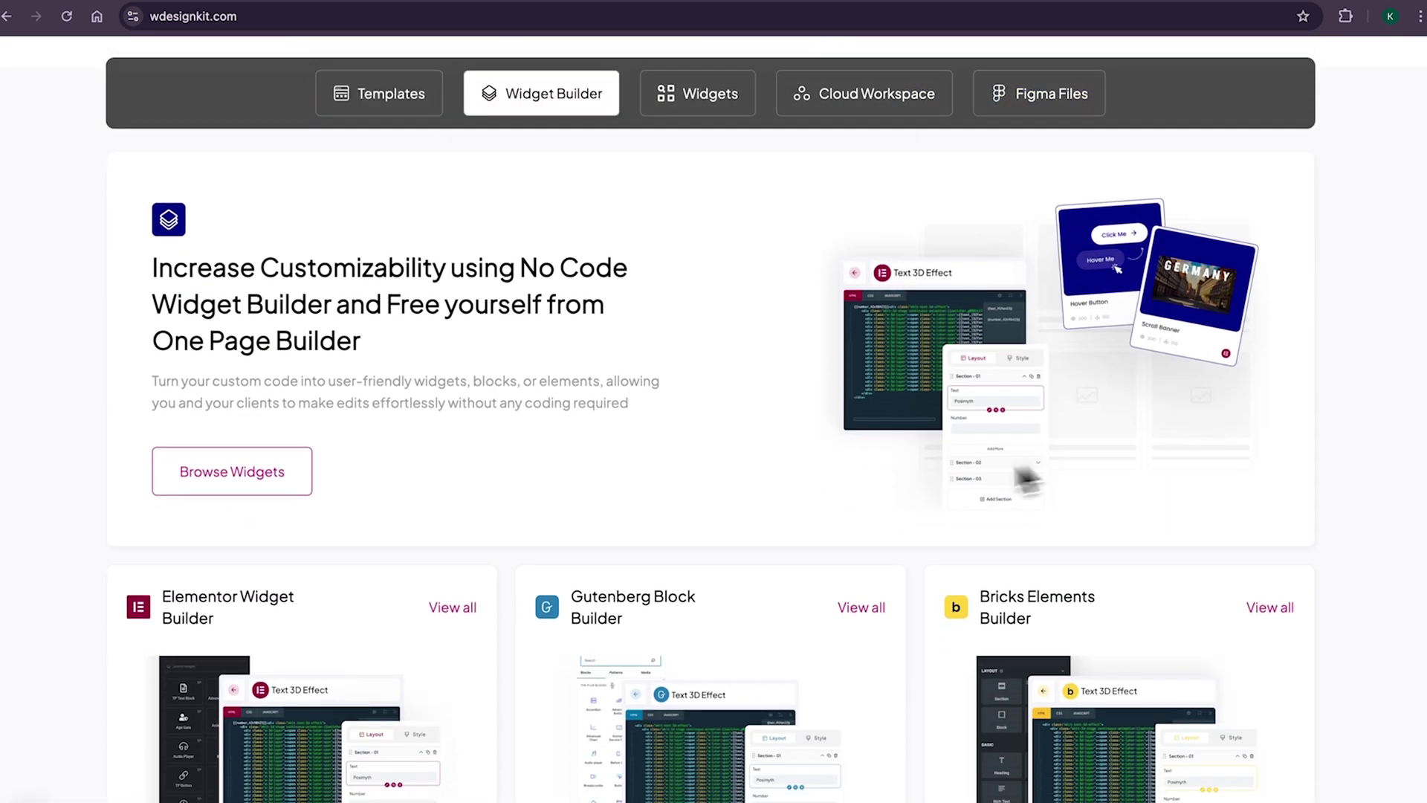
drag(153, 301, 387, 348)
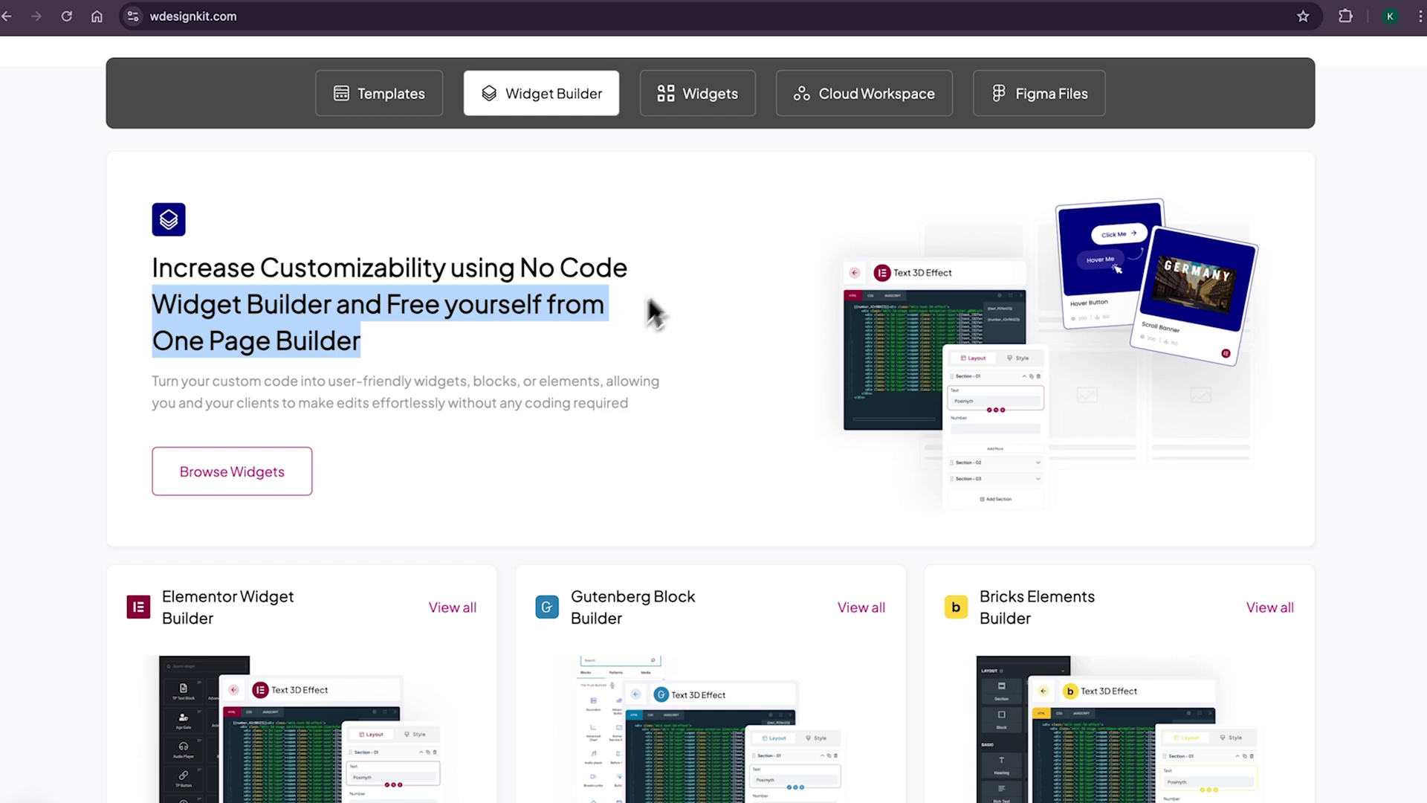
click(707, 124)
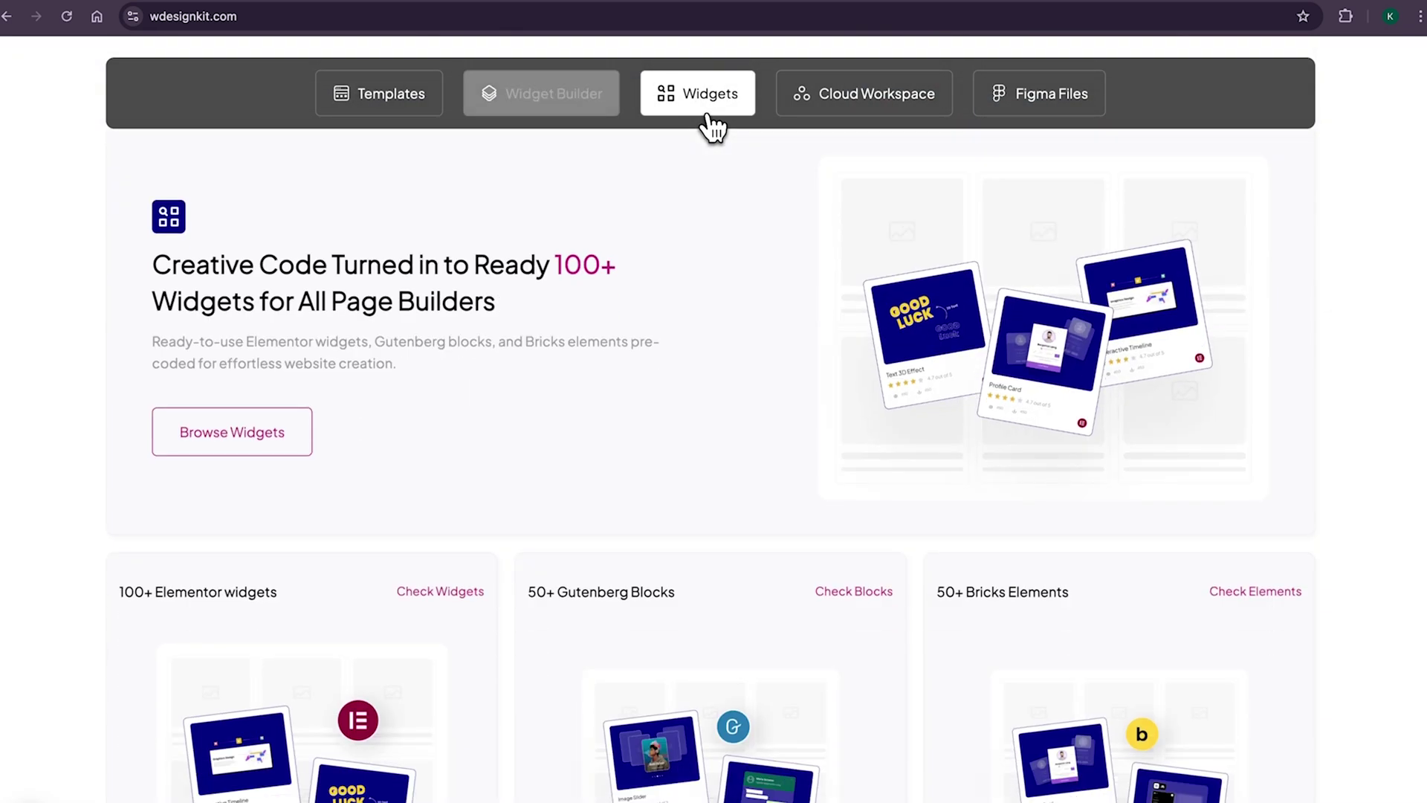
drag(557, 265, 589, 292)
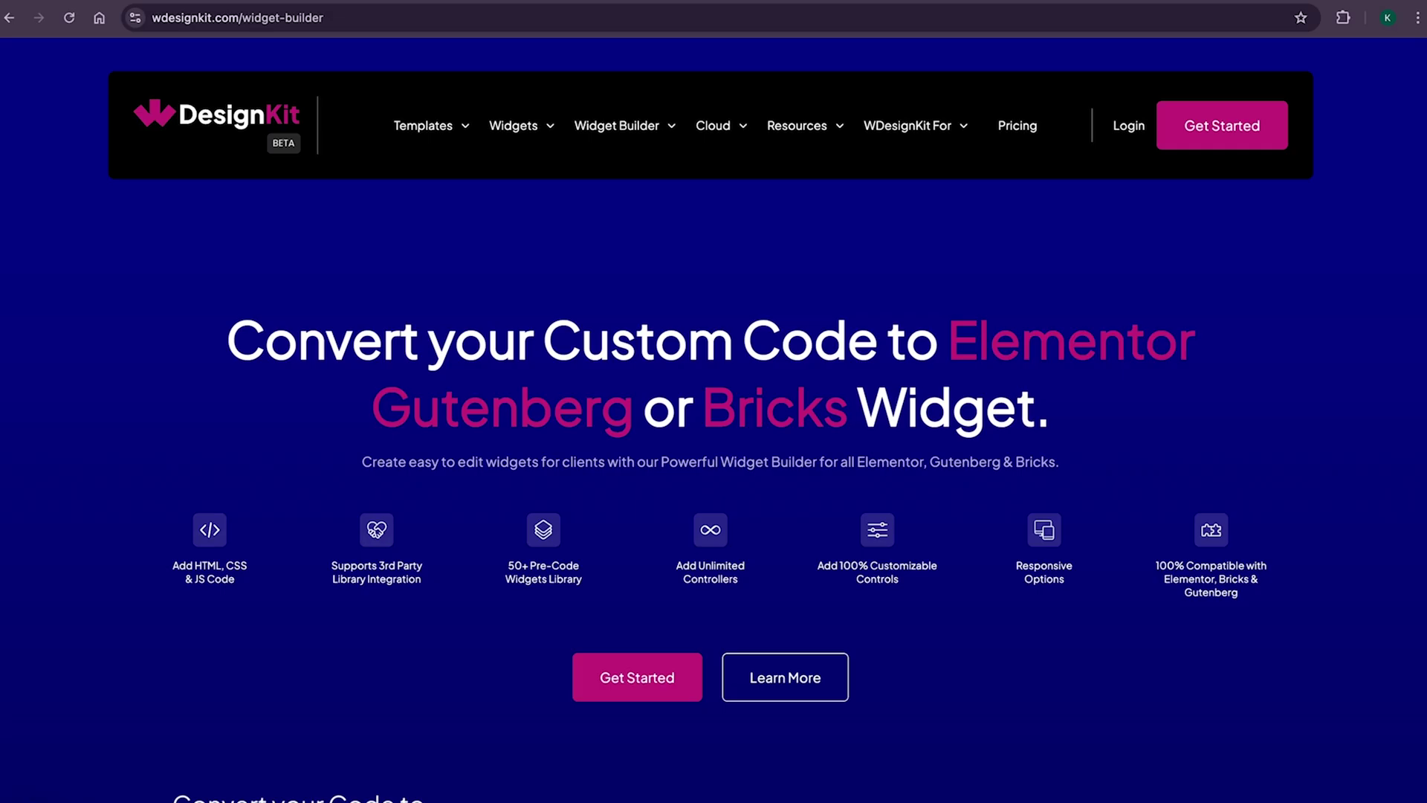
- Browse the home page, then go to the Cloud Workspace page from the navigation menu
scroll(714, 416, down, 15)
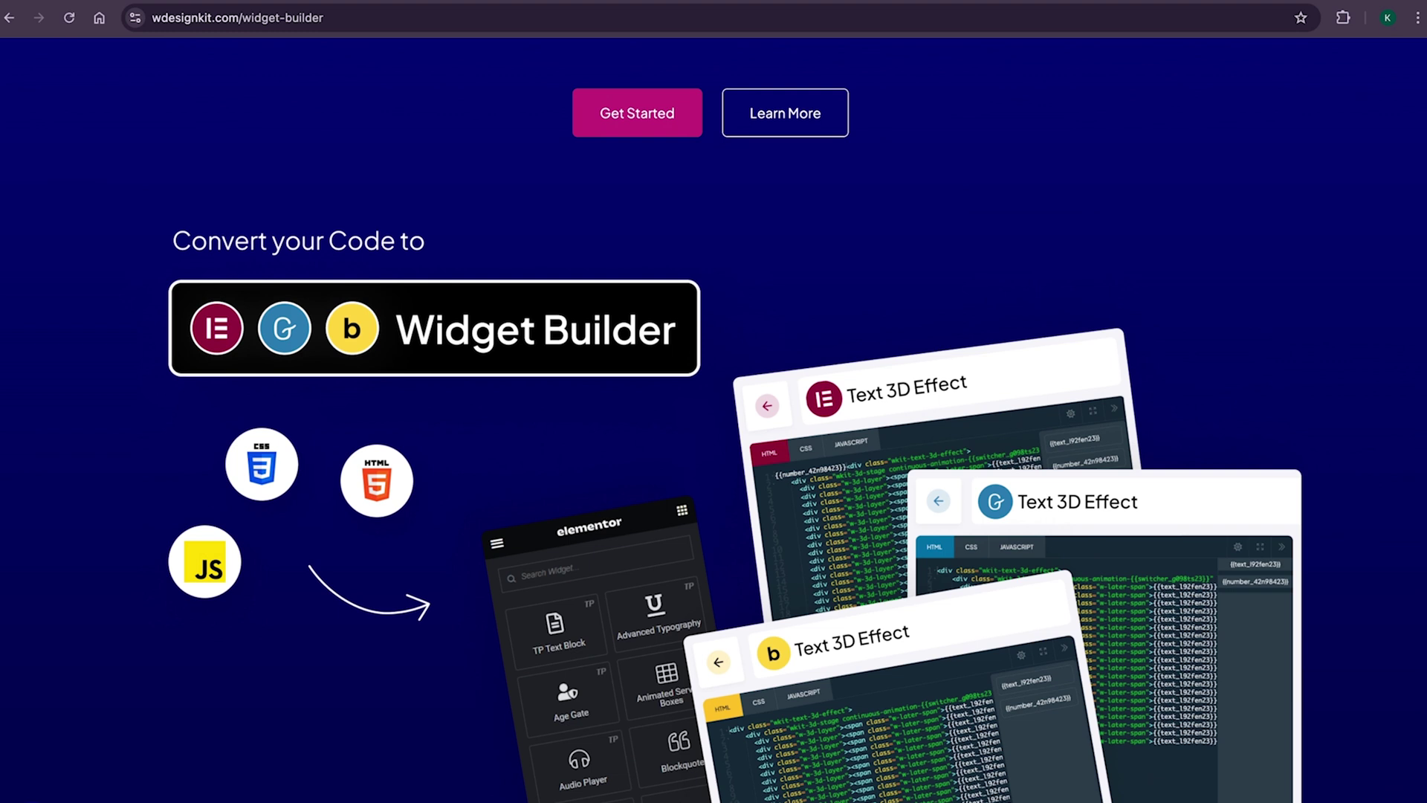
scroll(713, 417, down, 7)
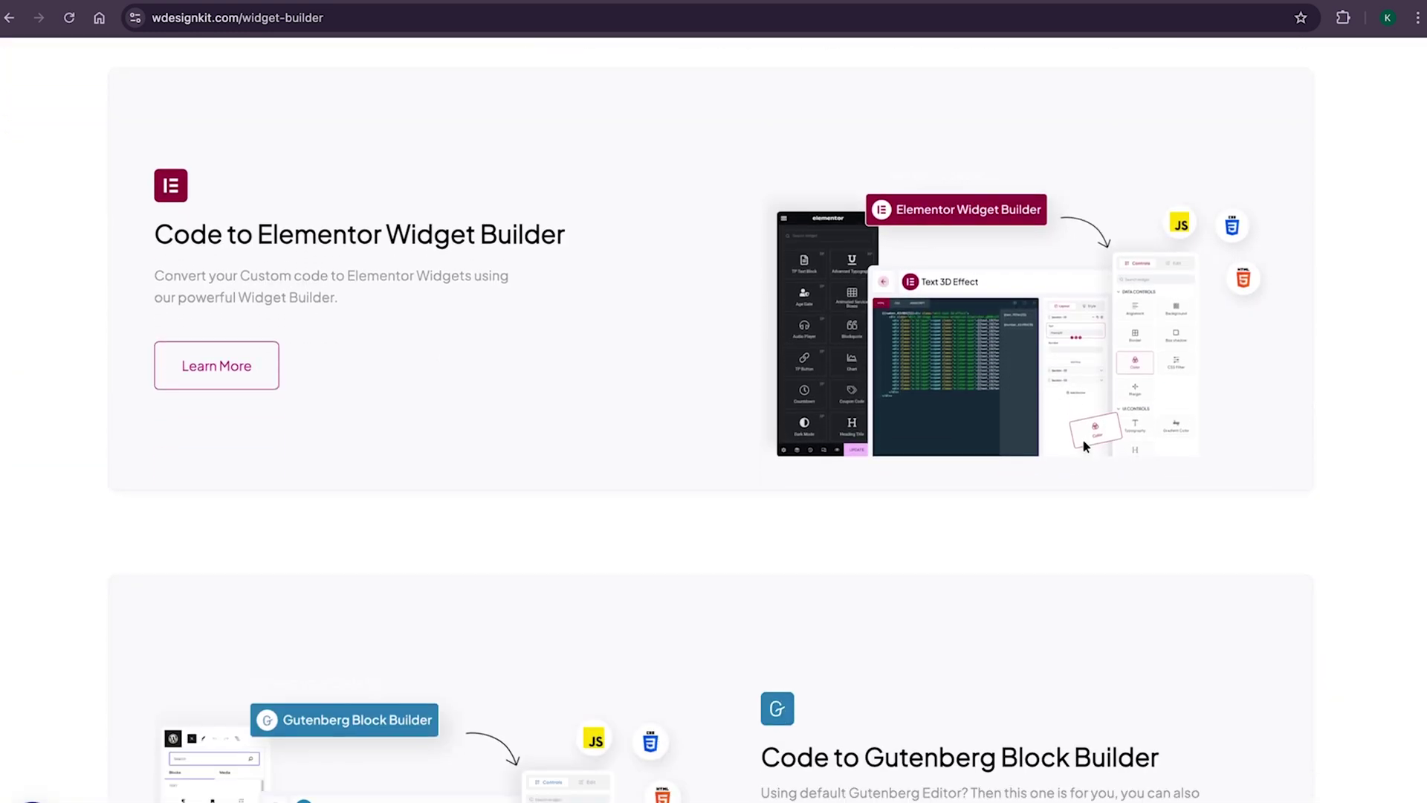
scroll(713, 416, down, 7)
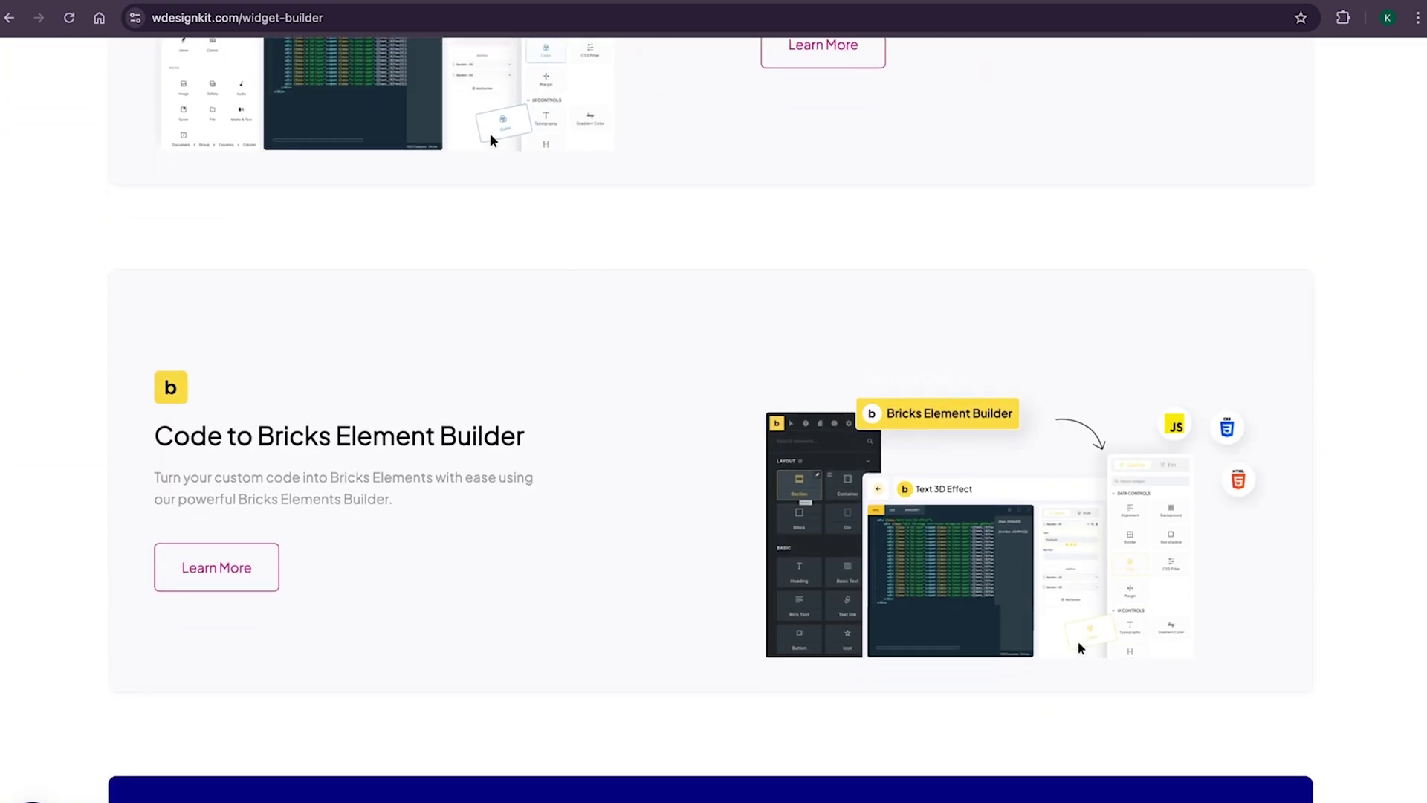
scroll(713, 416, up, 20)
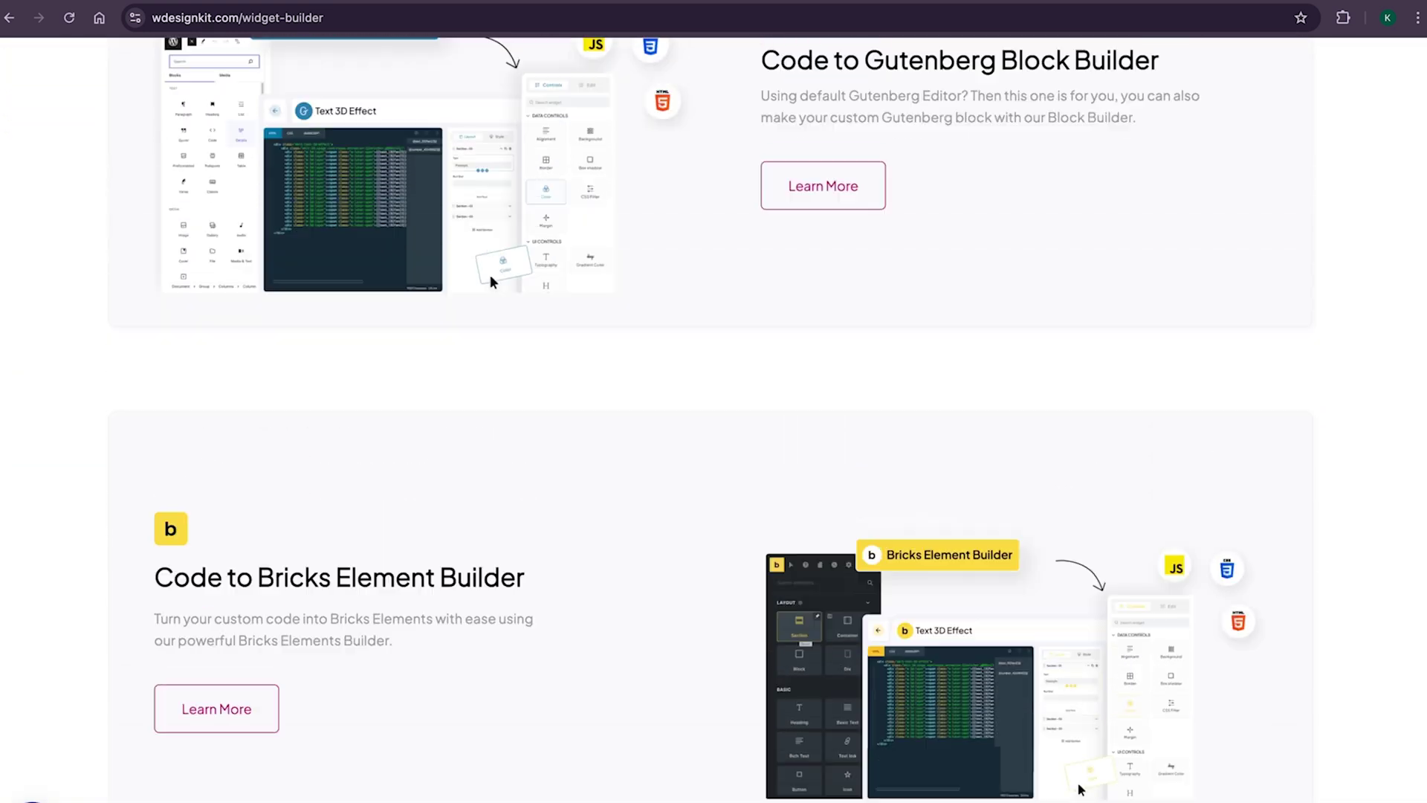
scroll(714, 417, up, 4)
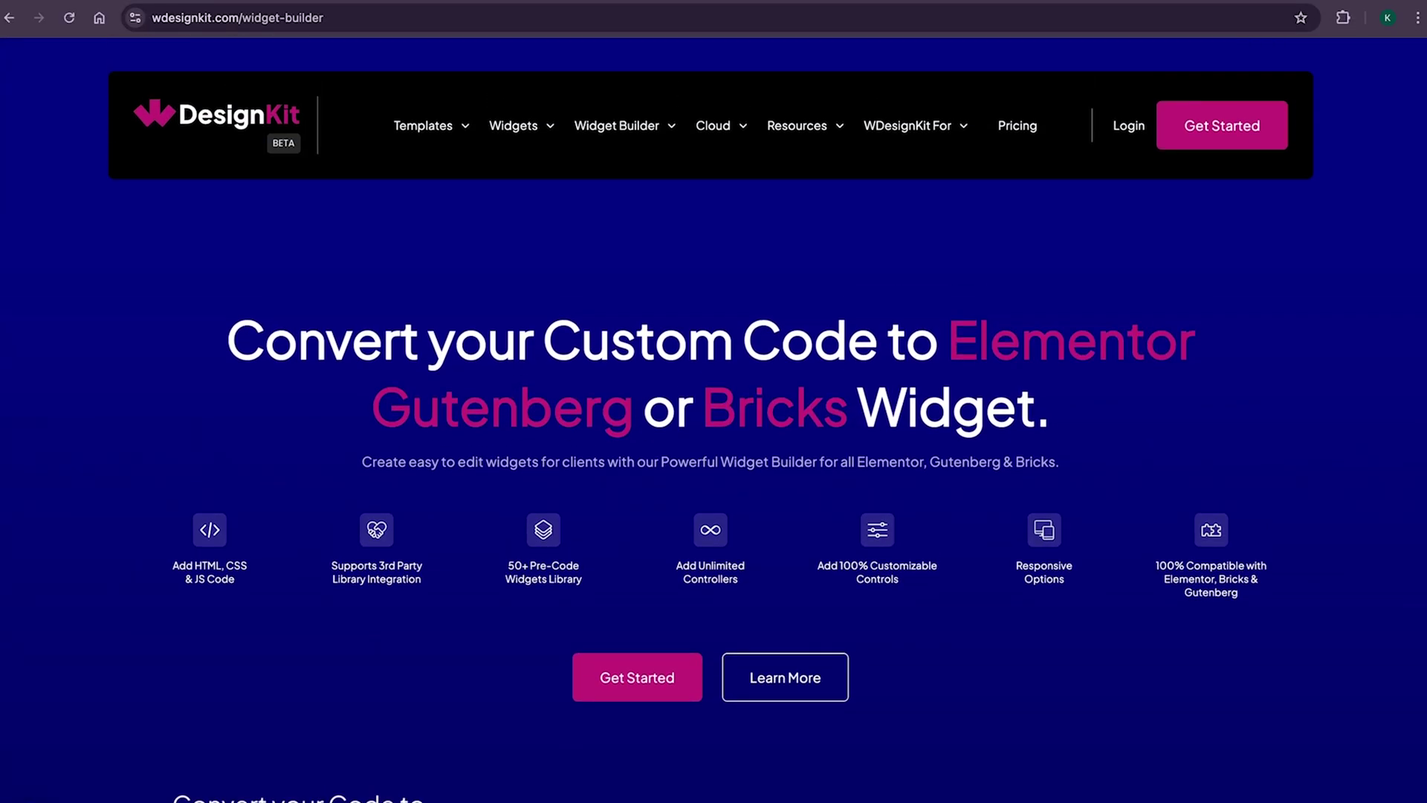
mouse_move(716, 130)
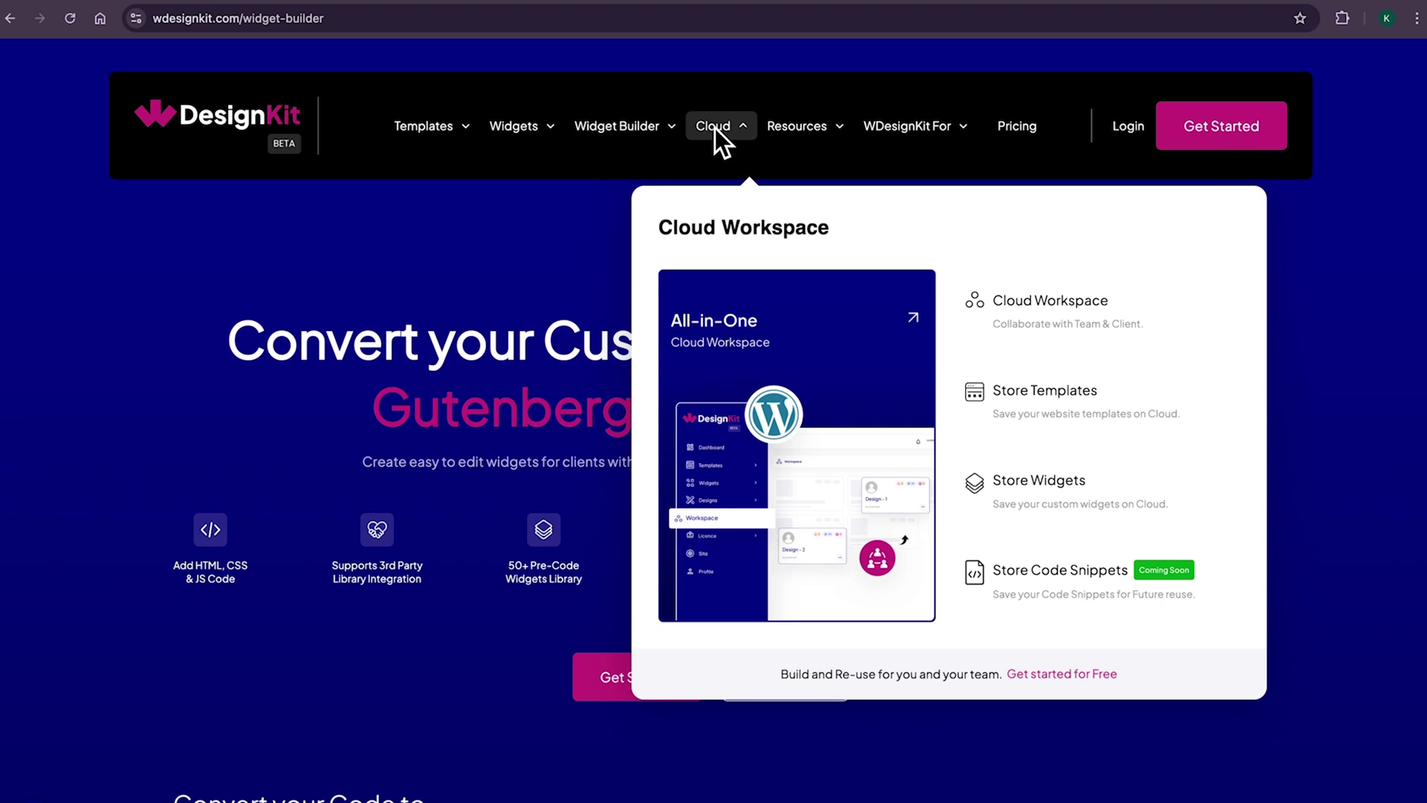
click(1055, 316)
- Highlight the Upload your Created Widgets and Collaborate with Clients & Team features, then return to the 'All-in-One Solution' home page
drag(508, 587, 573, 606)
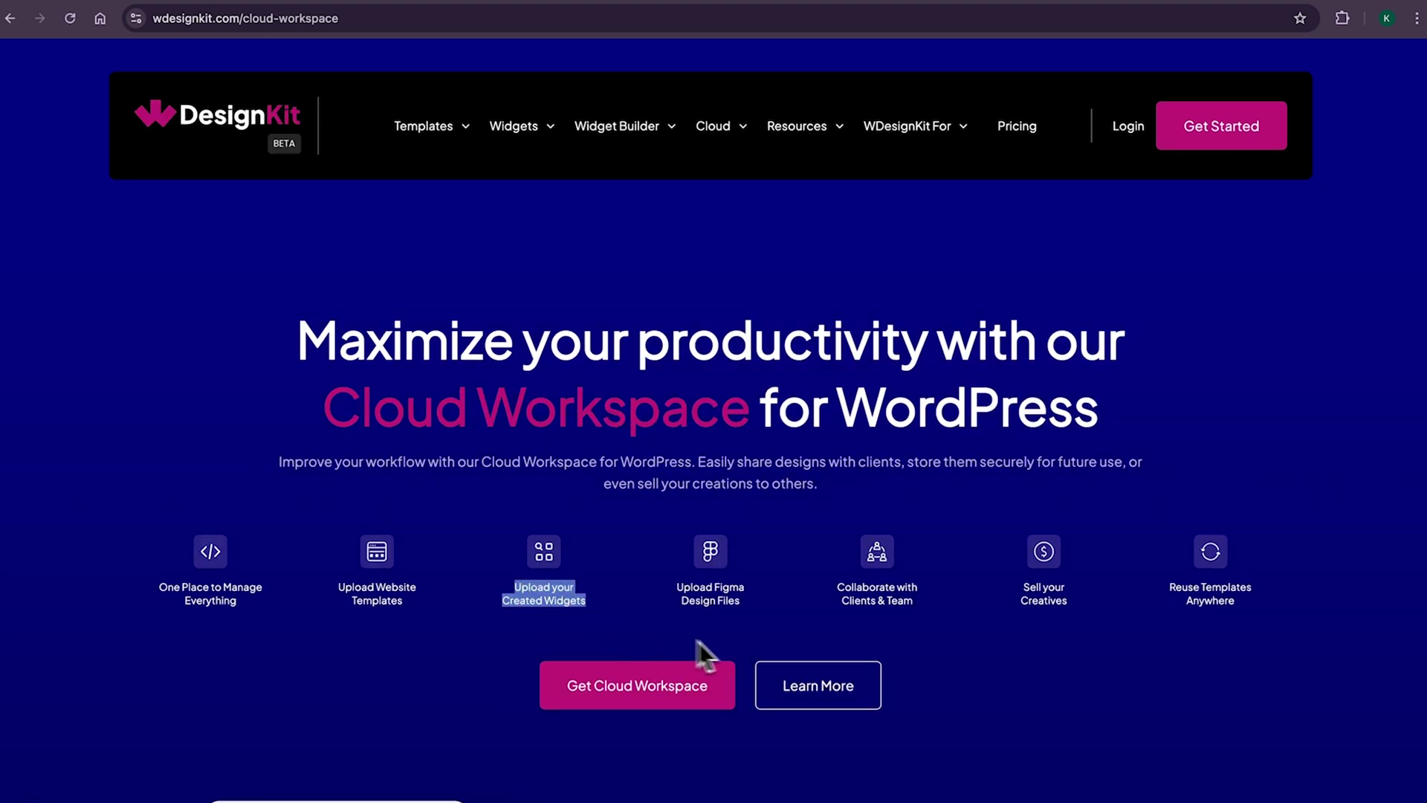
drag(834, 589, 884, 600)
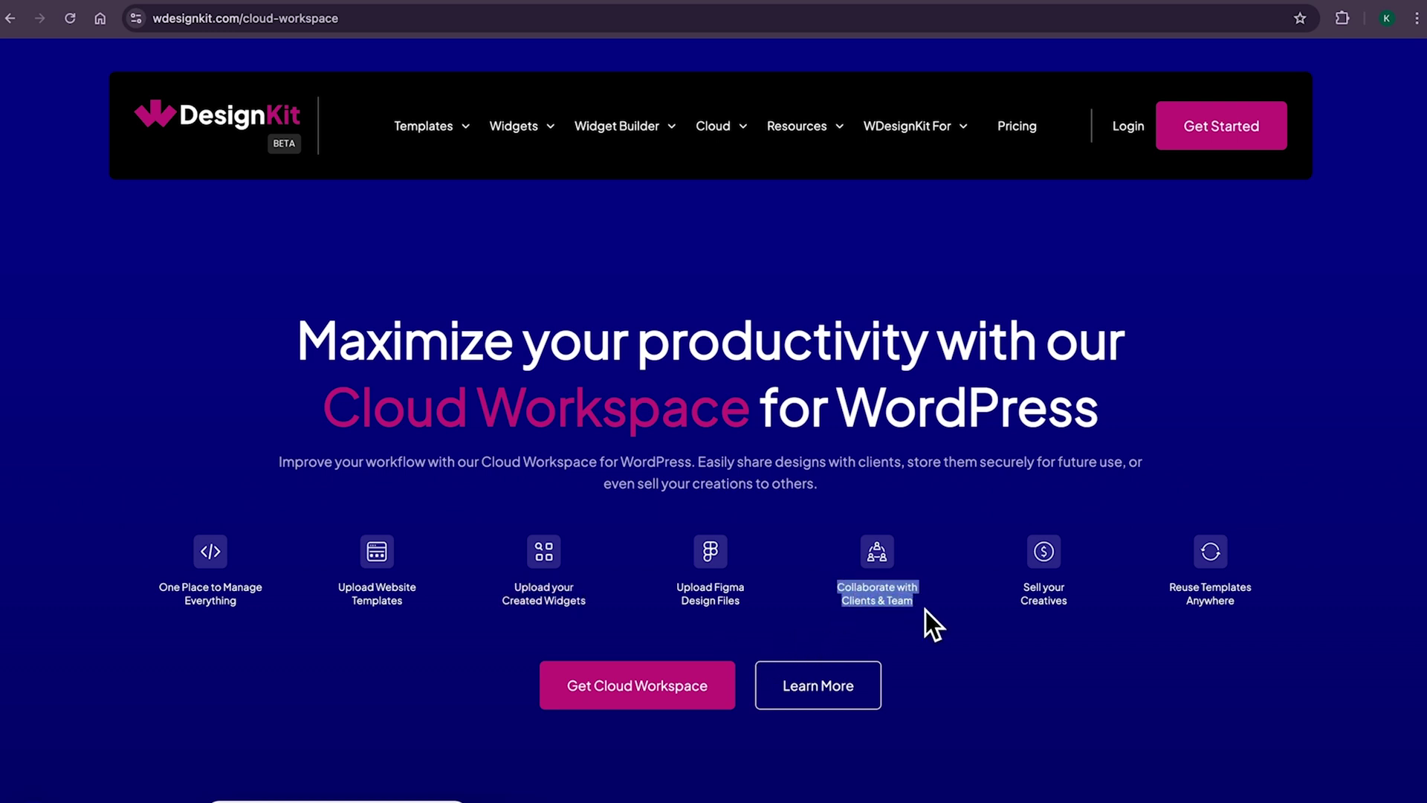
click(223, 133)
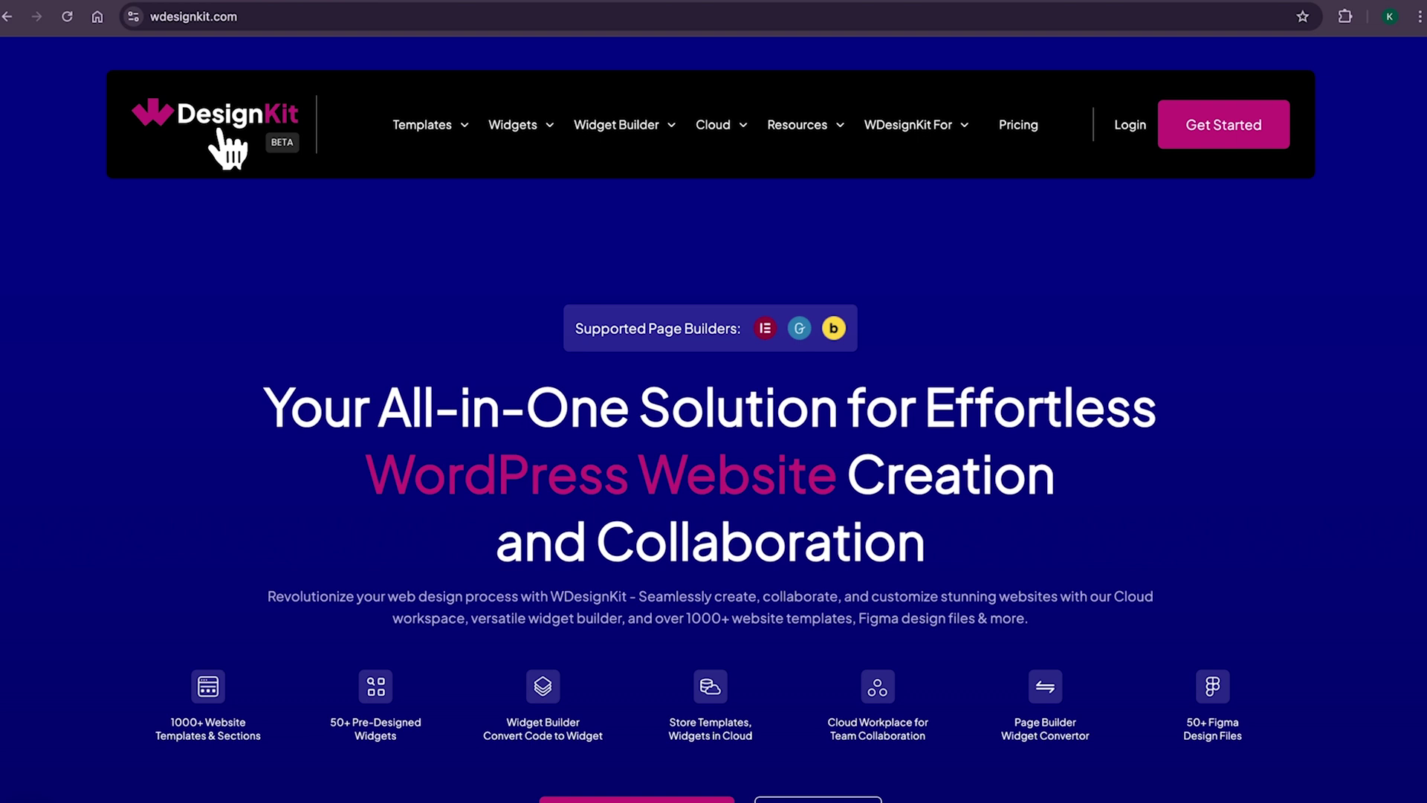
drag(382, 404, 838, 417)
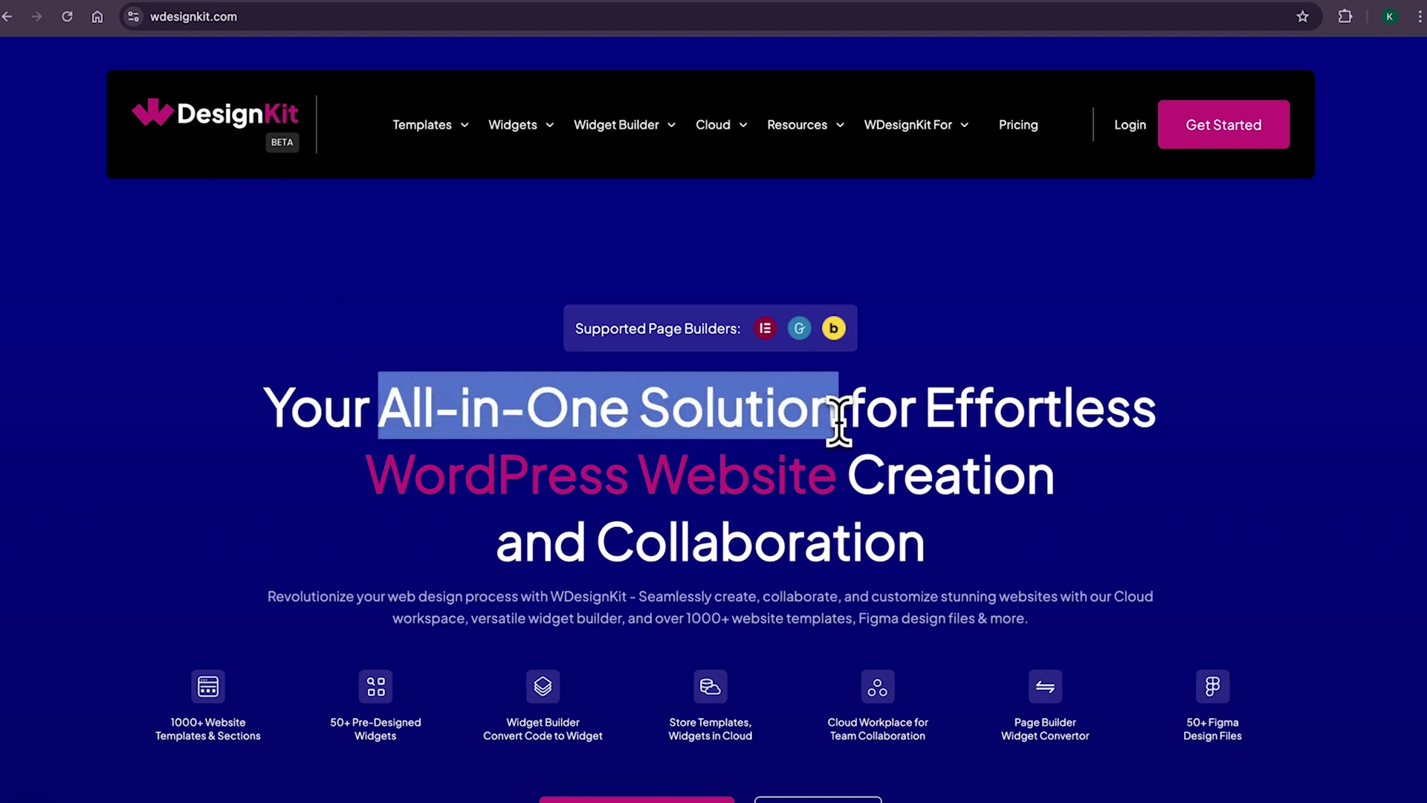